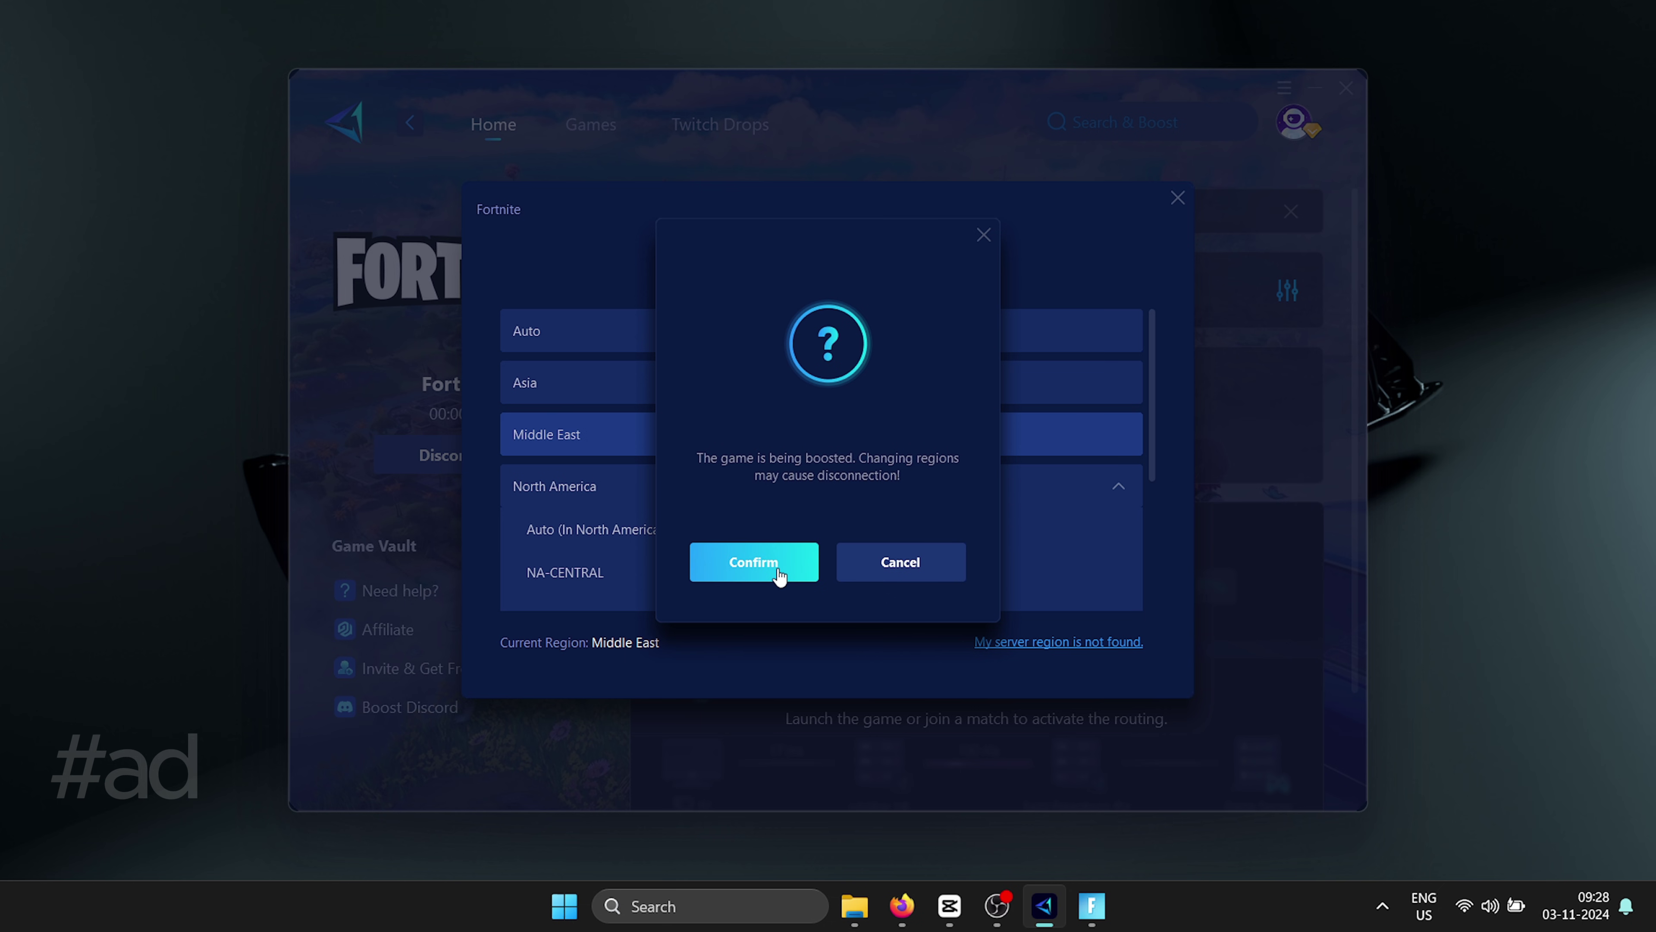
Confirm the boost region change for Fortnite.
left_click(783, 568)
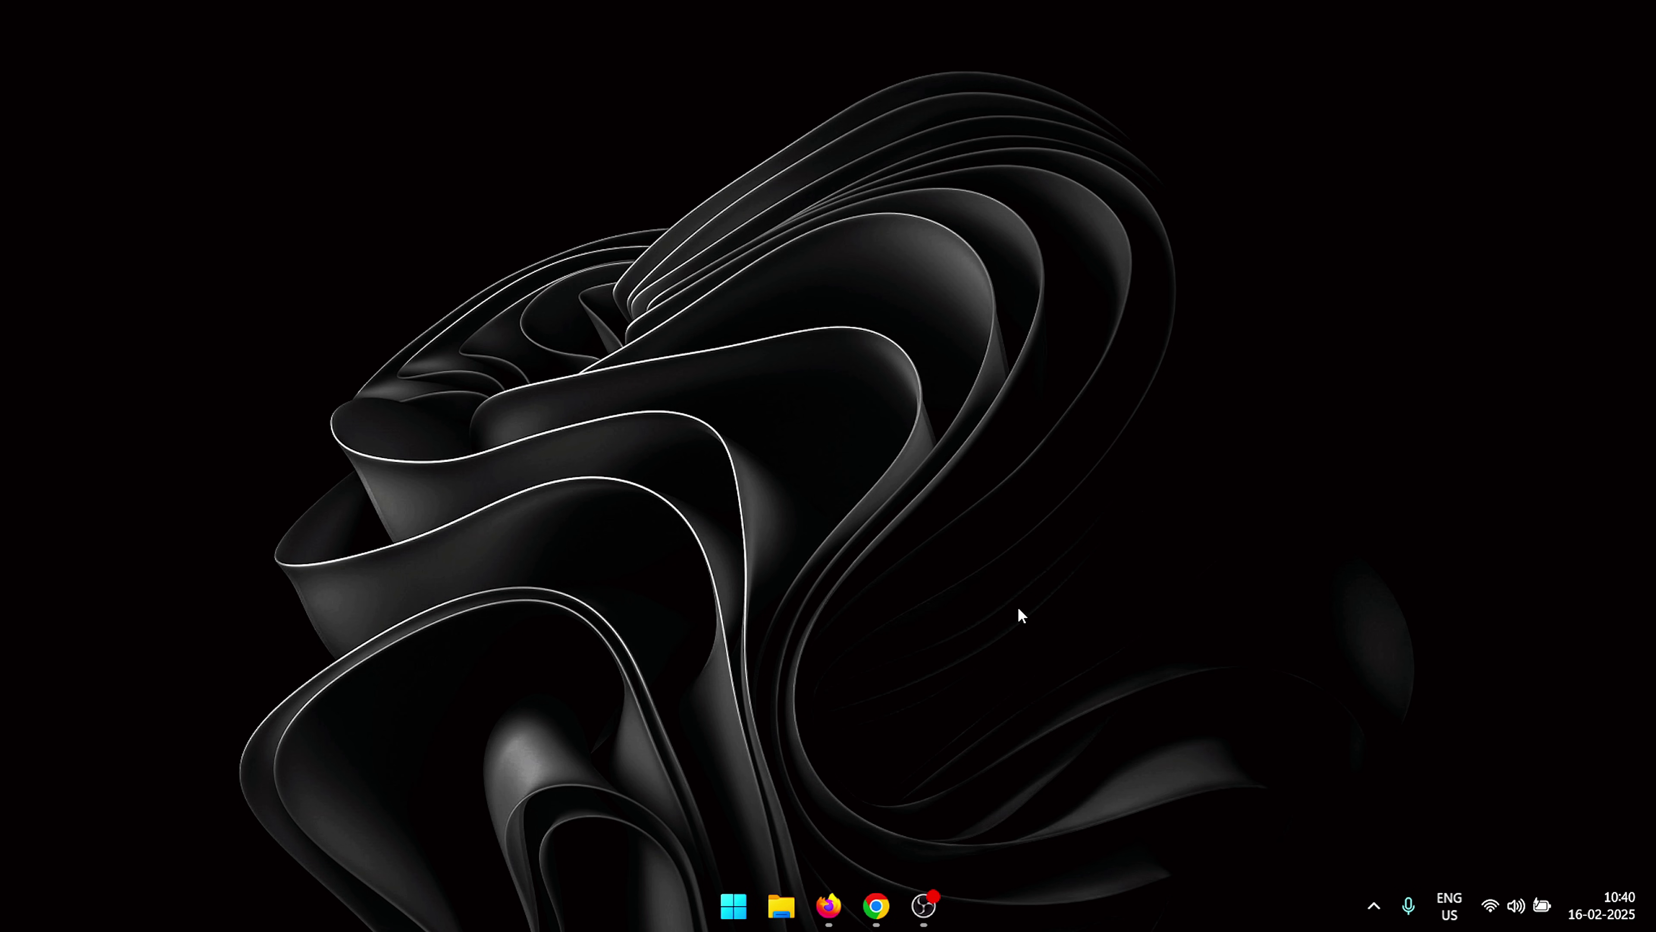
Switch to Chrome and download TCP Optimizer 4 from the SpeedGuide downloads page.
left_click(874, 904)
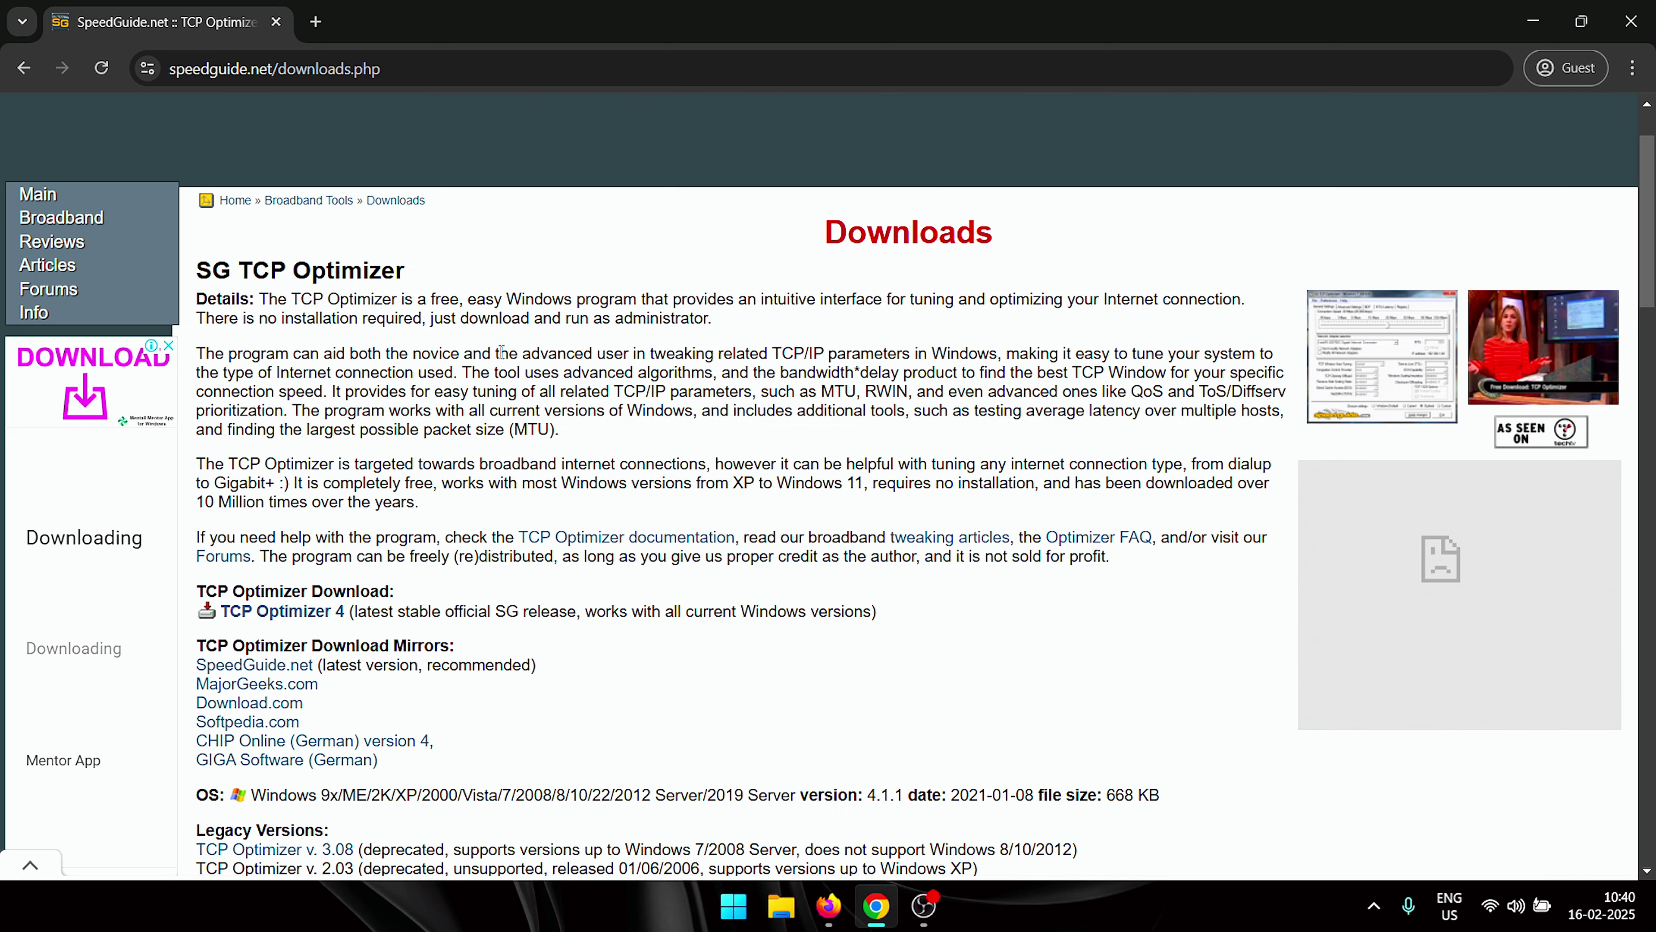
left_click(274, 68)
left_click(243, 358)
left_click_drag(424, 600, 186, 595)
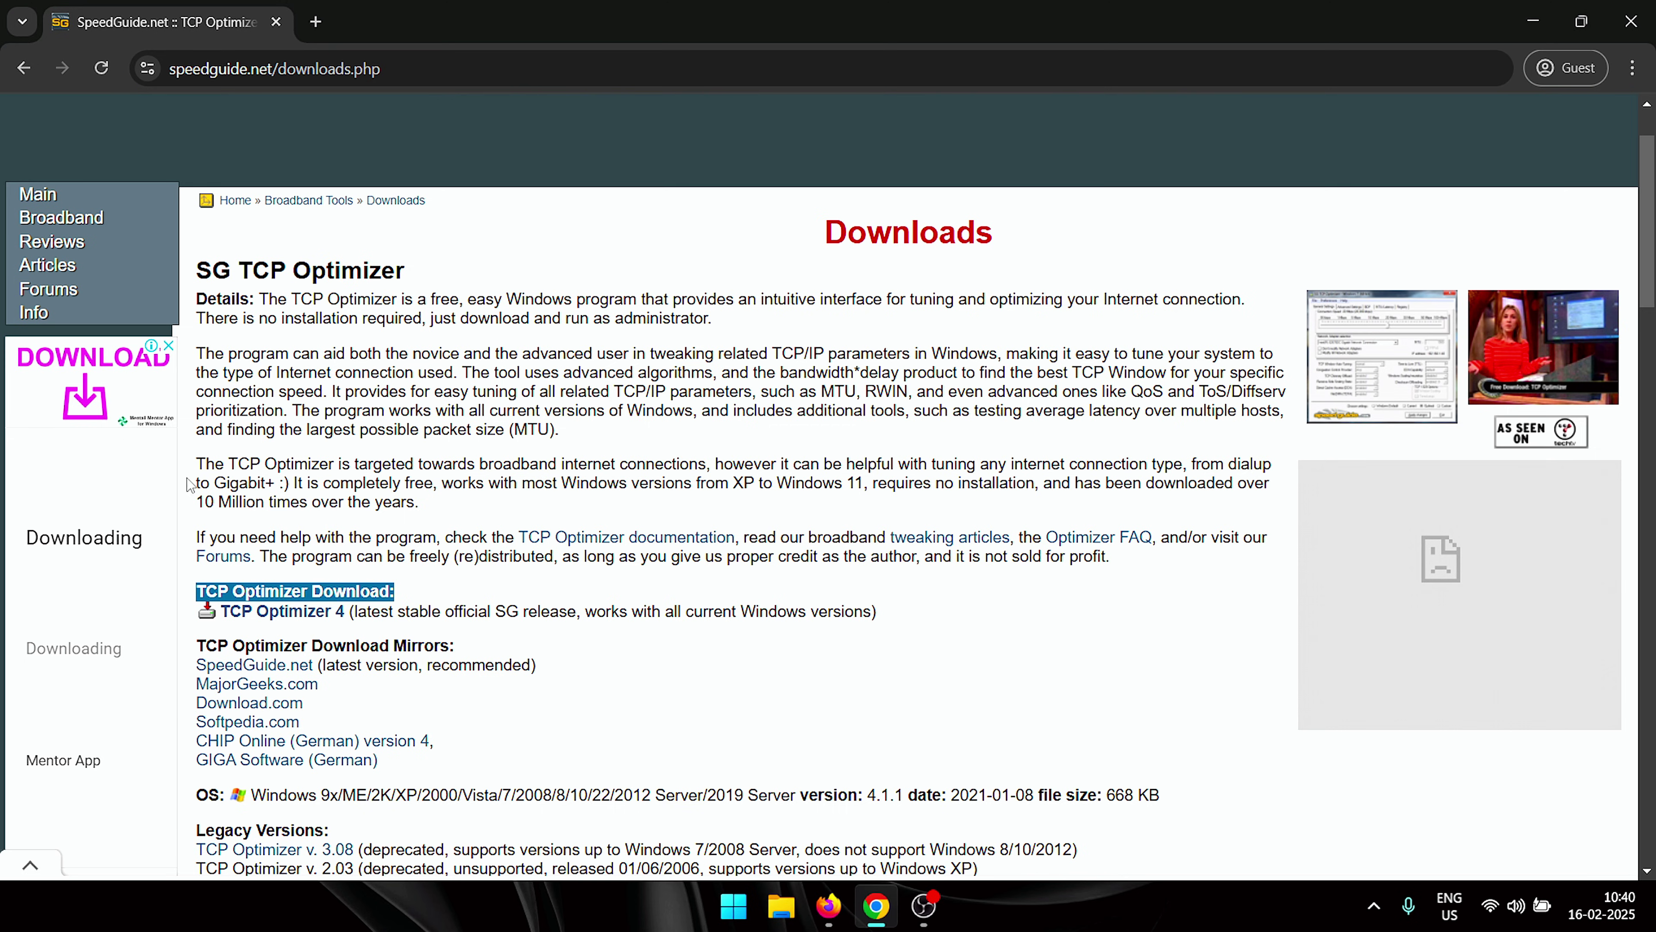
left_click(390, 635)
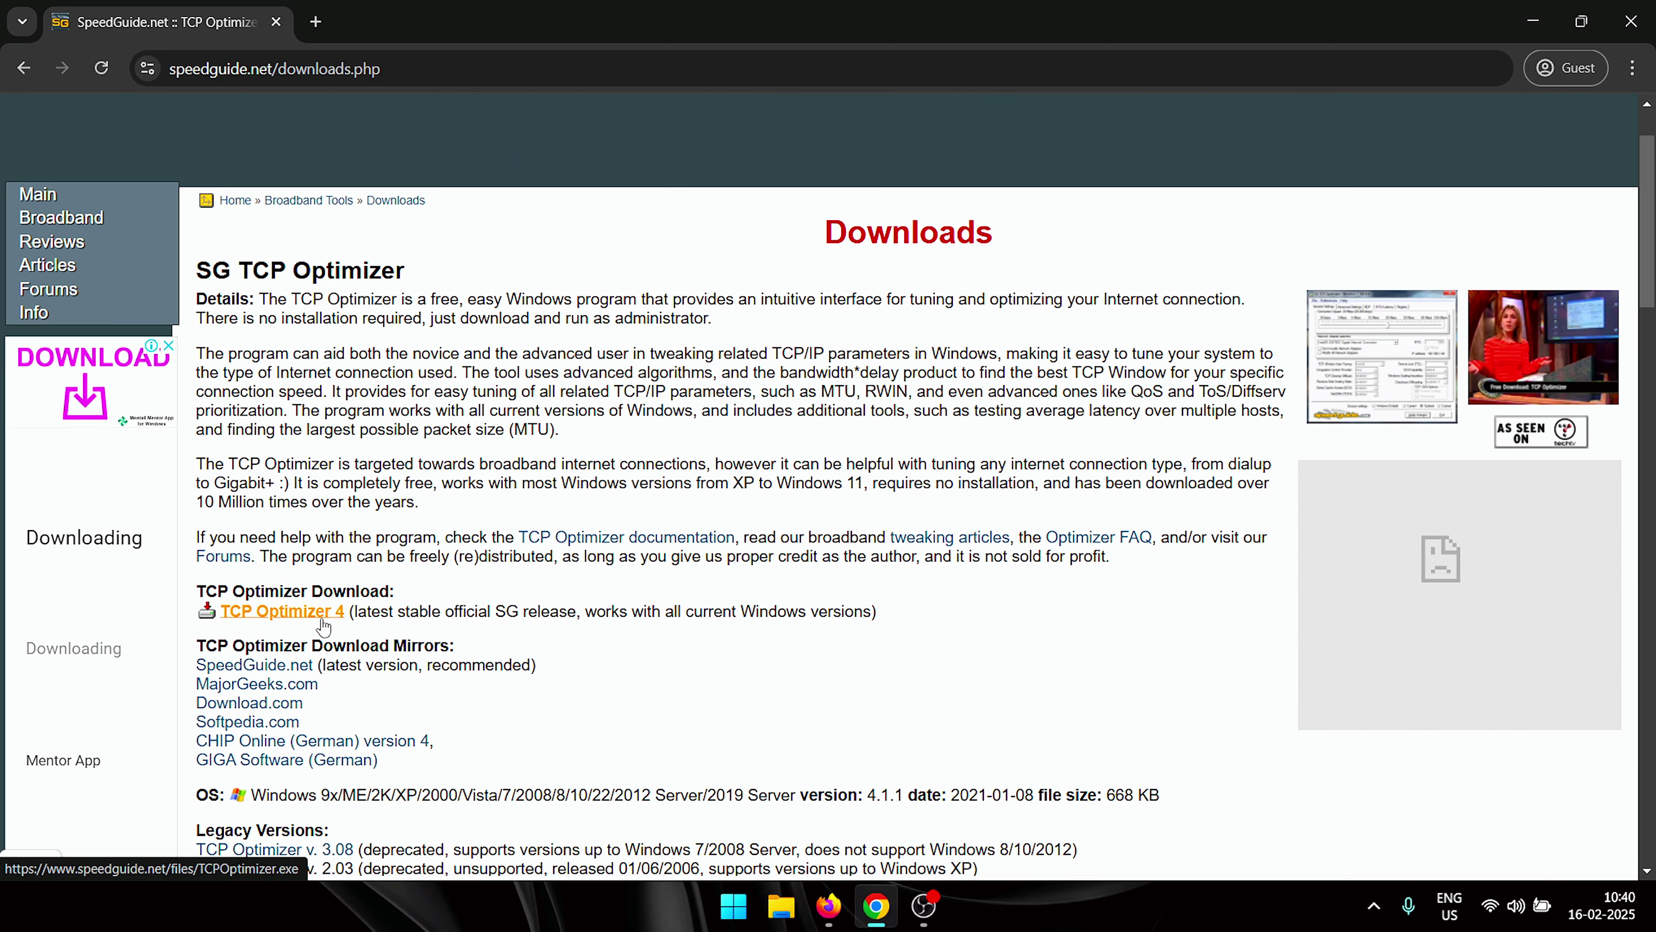
left_click(287, 616)
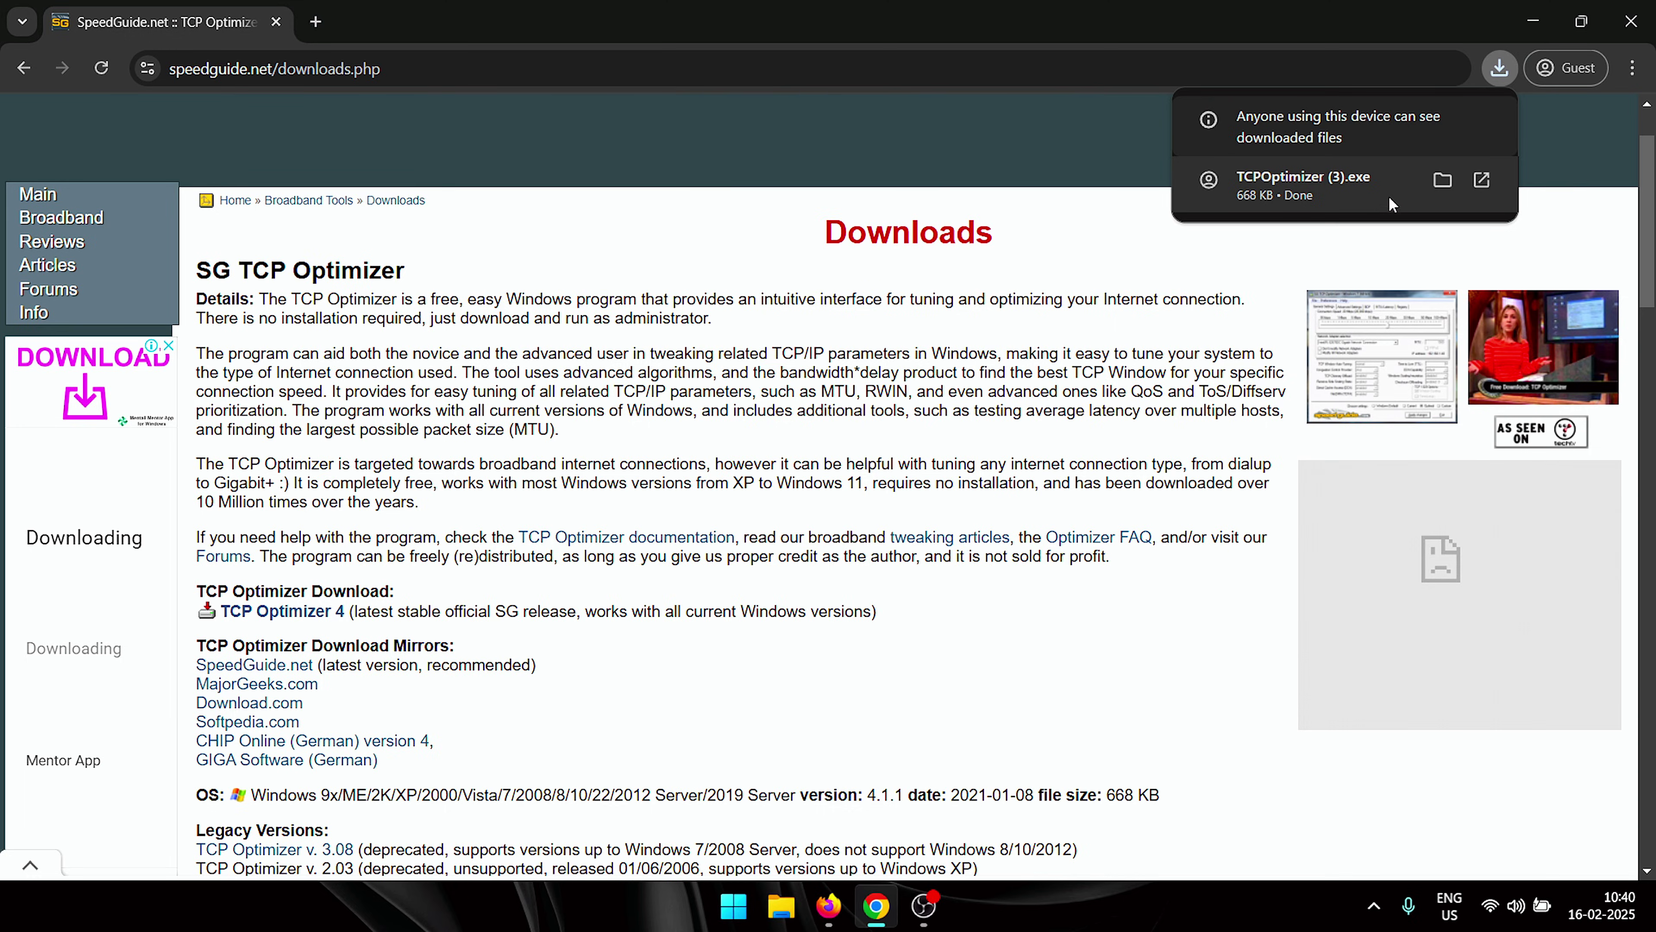
Open the folder containing the downloaded TCPOptimizer (3).exe and run the file as administrator.
left_click(1441, 182)
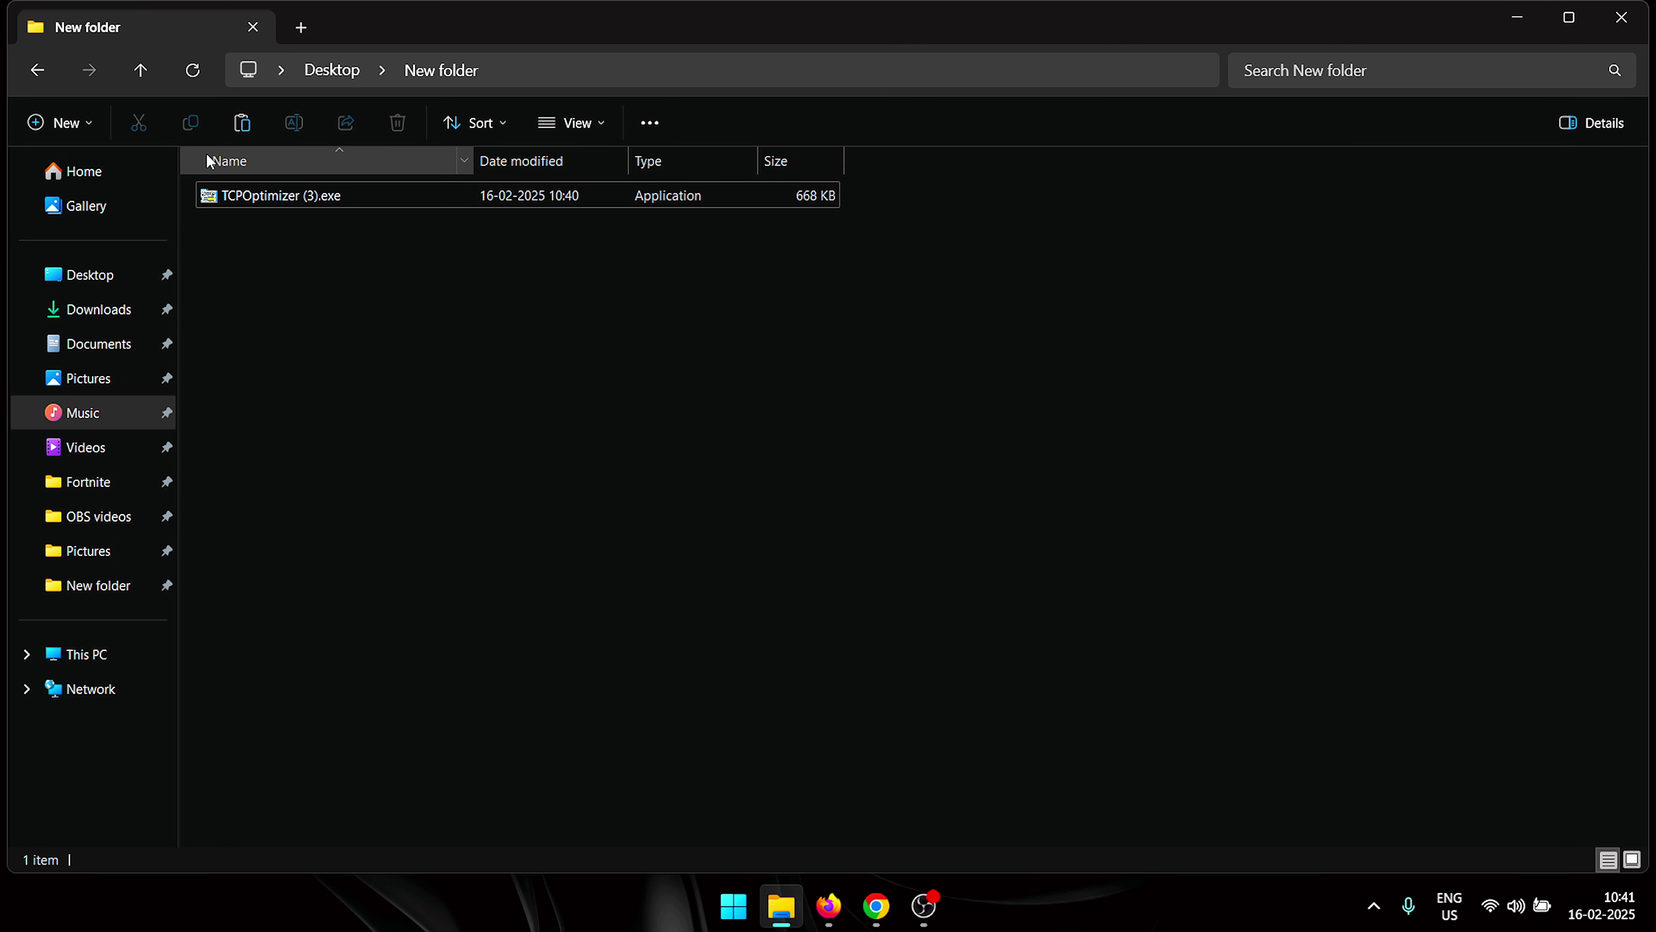
right_click(362, 202)
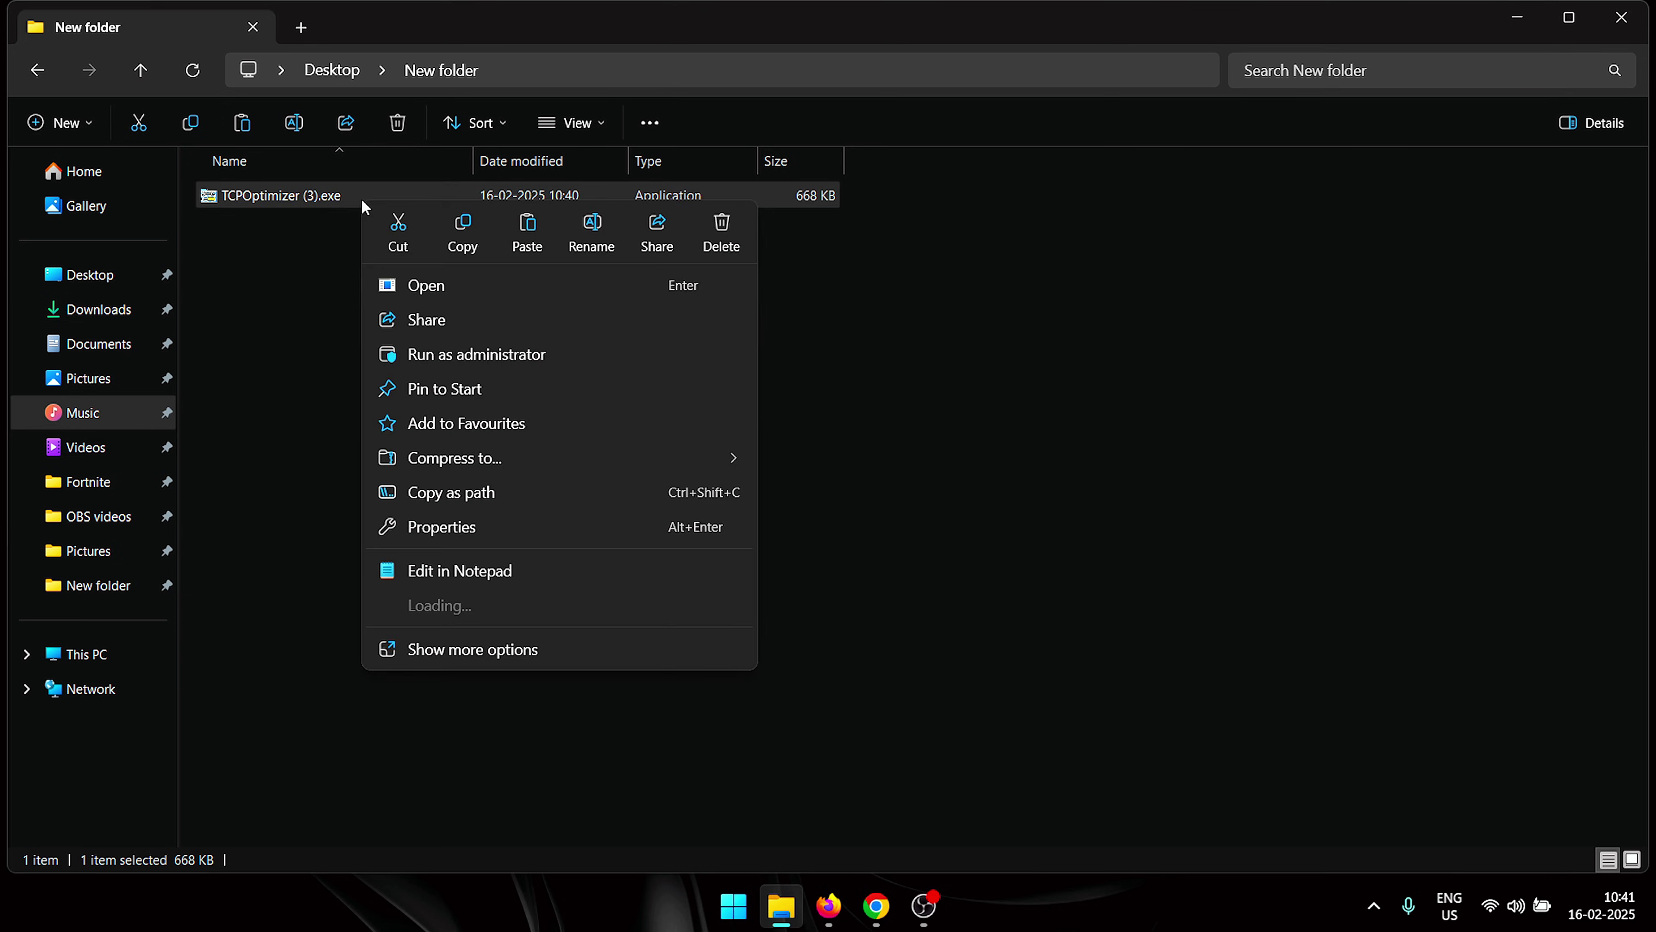
left_click(536, 357)
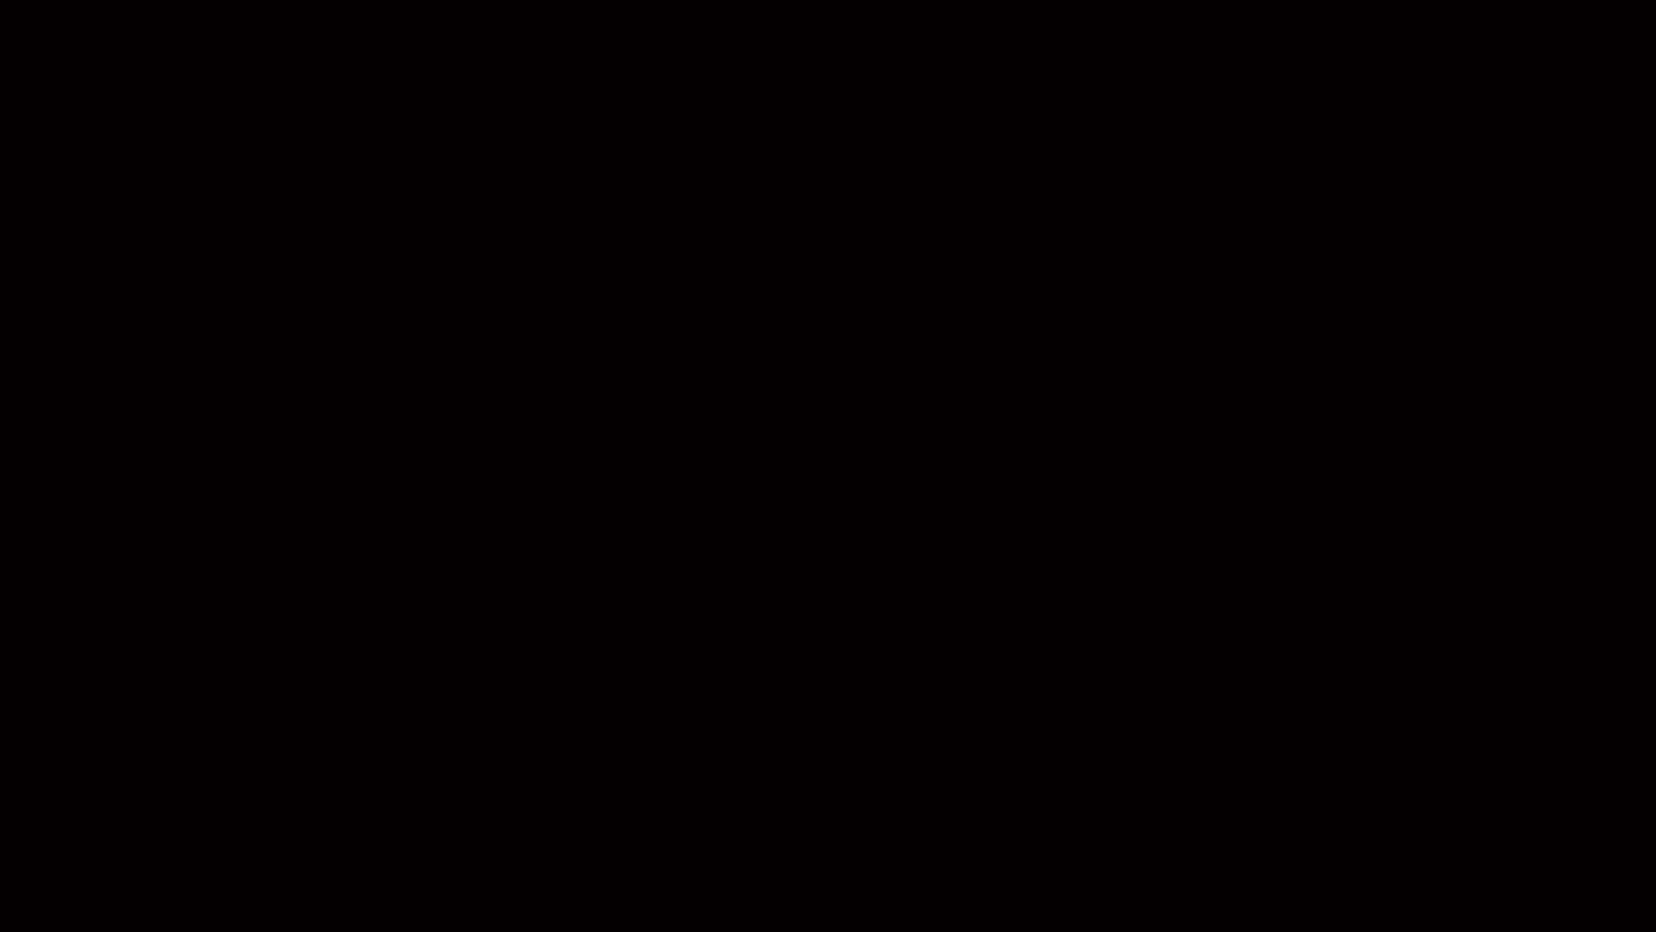
left_click(938, 477)
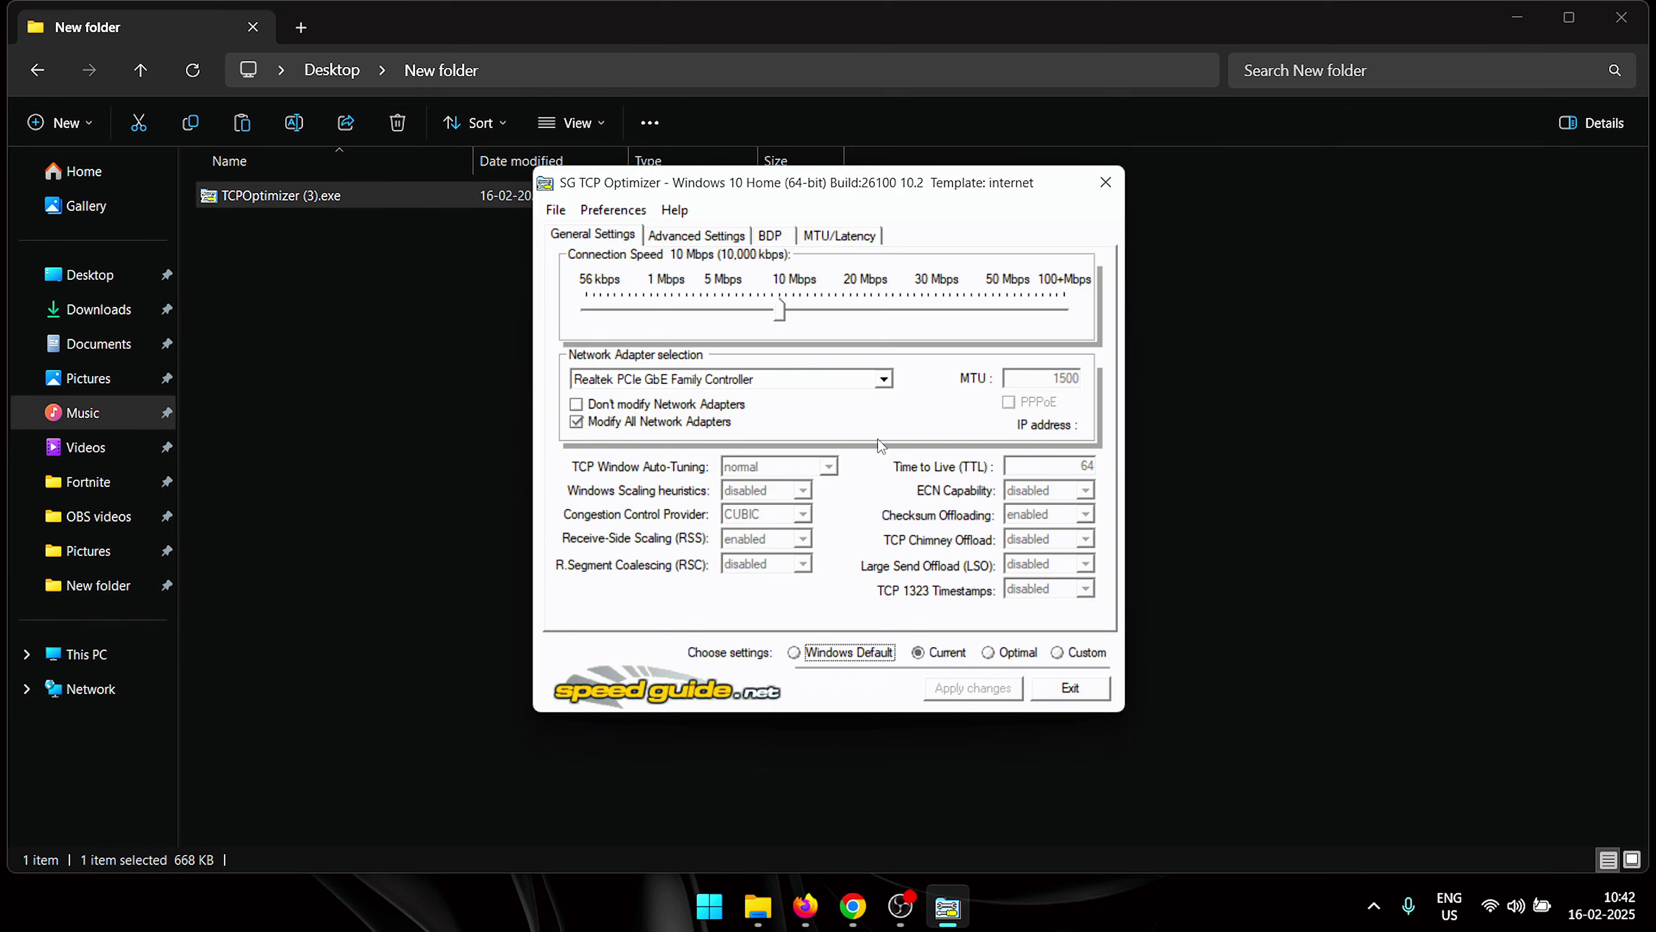
left_click(374, 205)
right_click(375, 205)
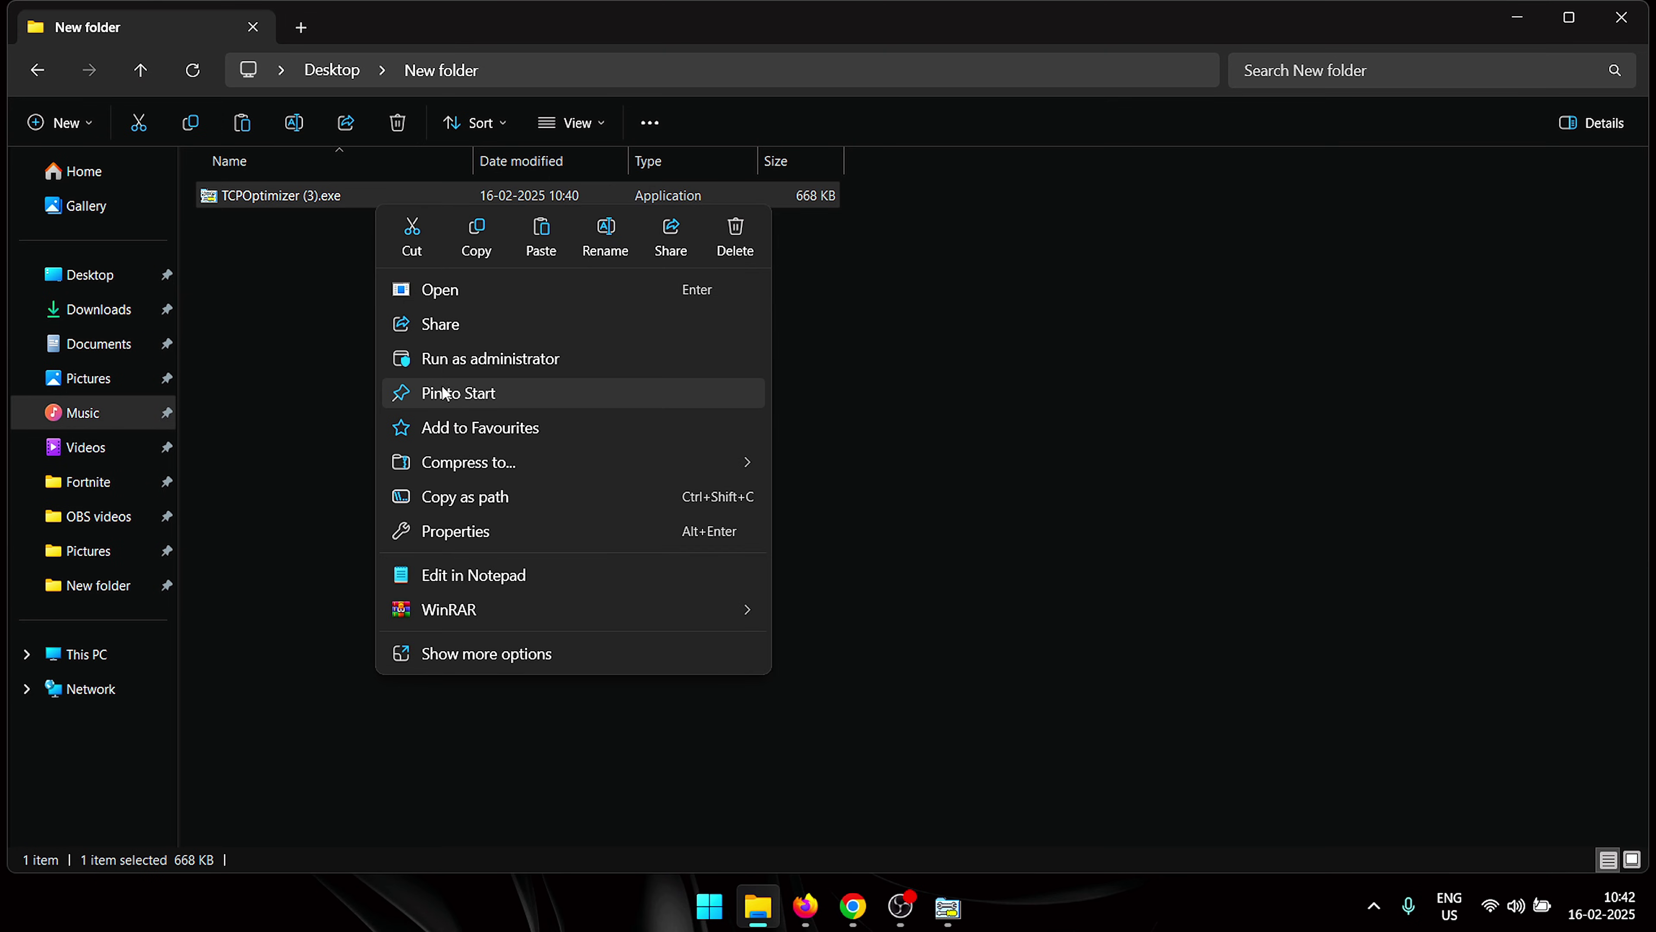
left_click(534, 362)
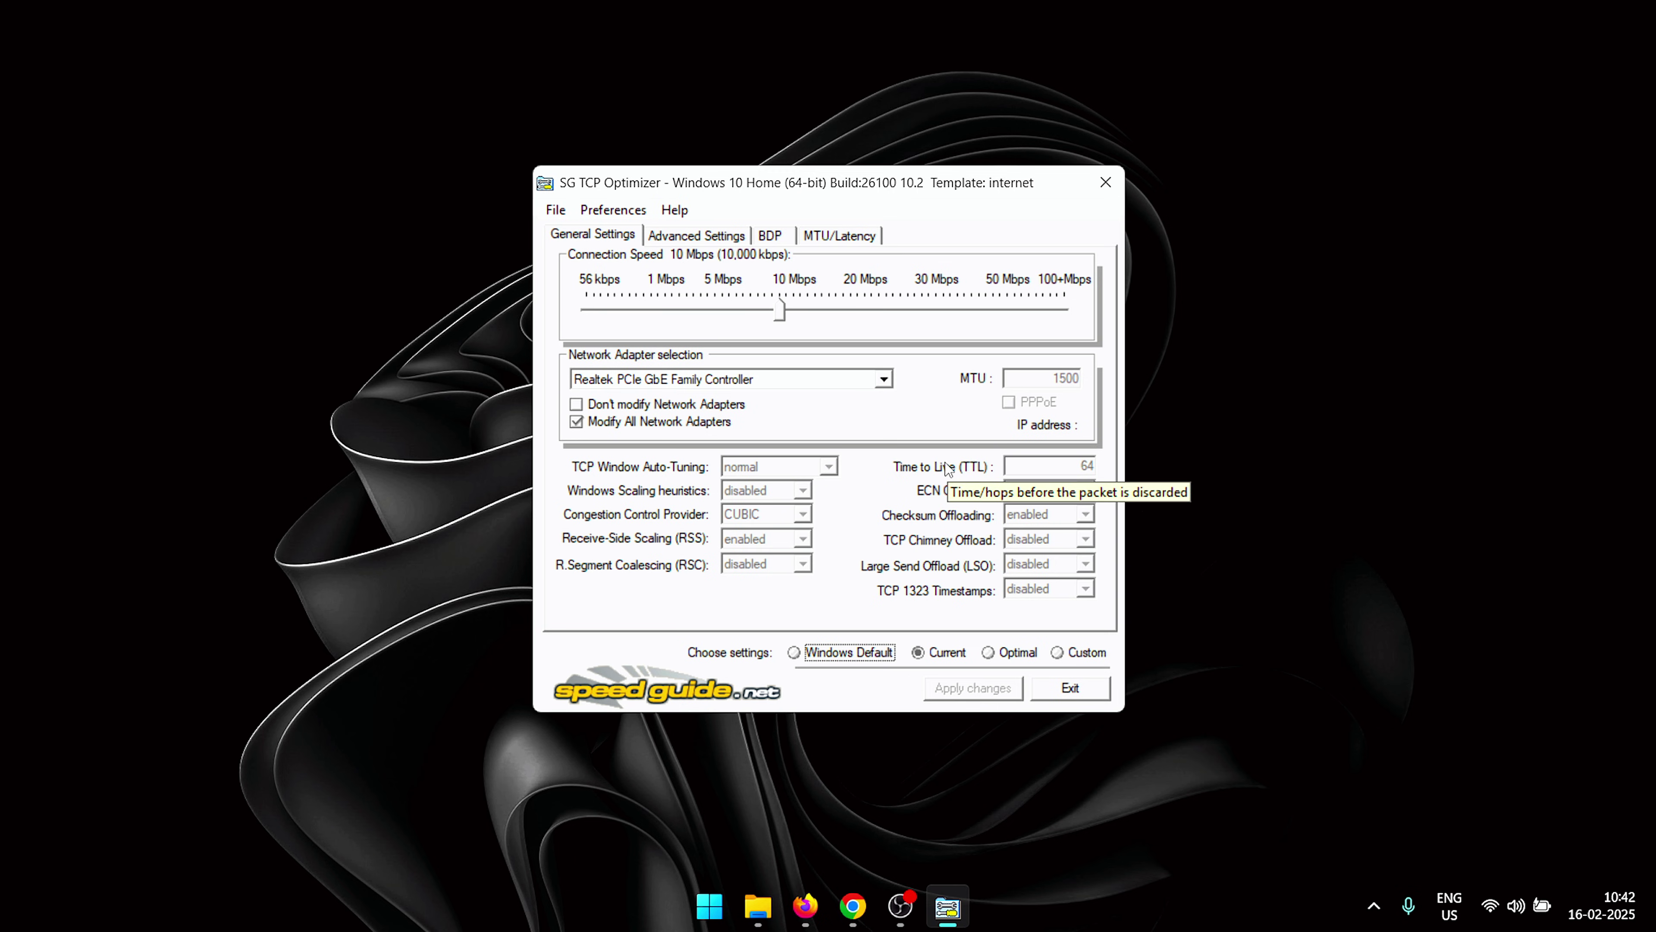
Configure the general settings to modify all network adapters, with a 100 Mbps connection speed and the Optimal preset.
left_click(576, 423)
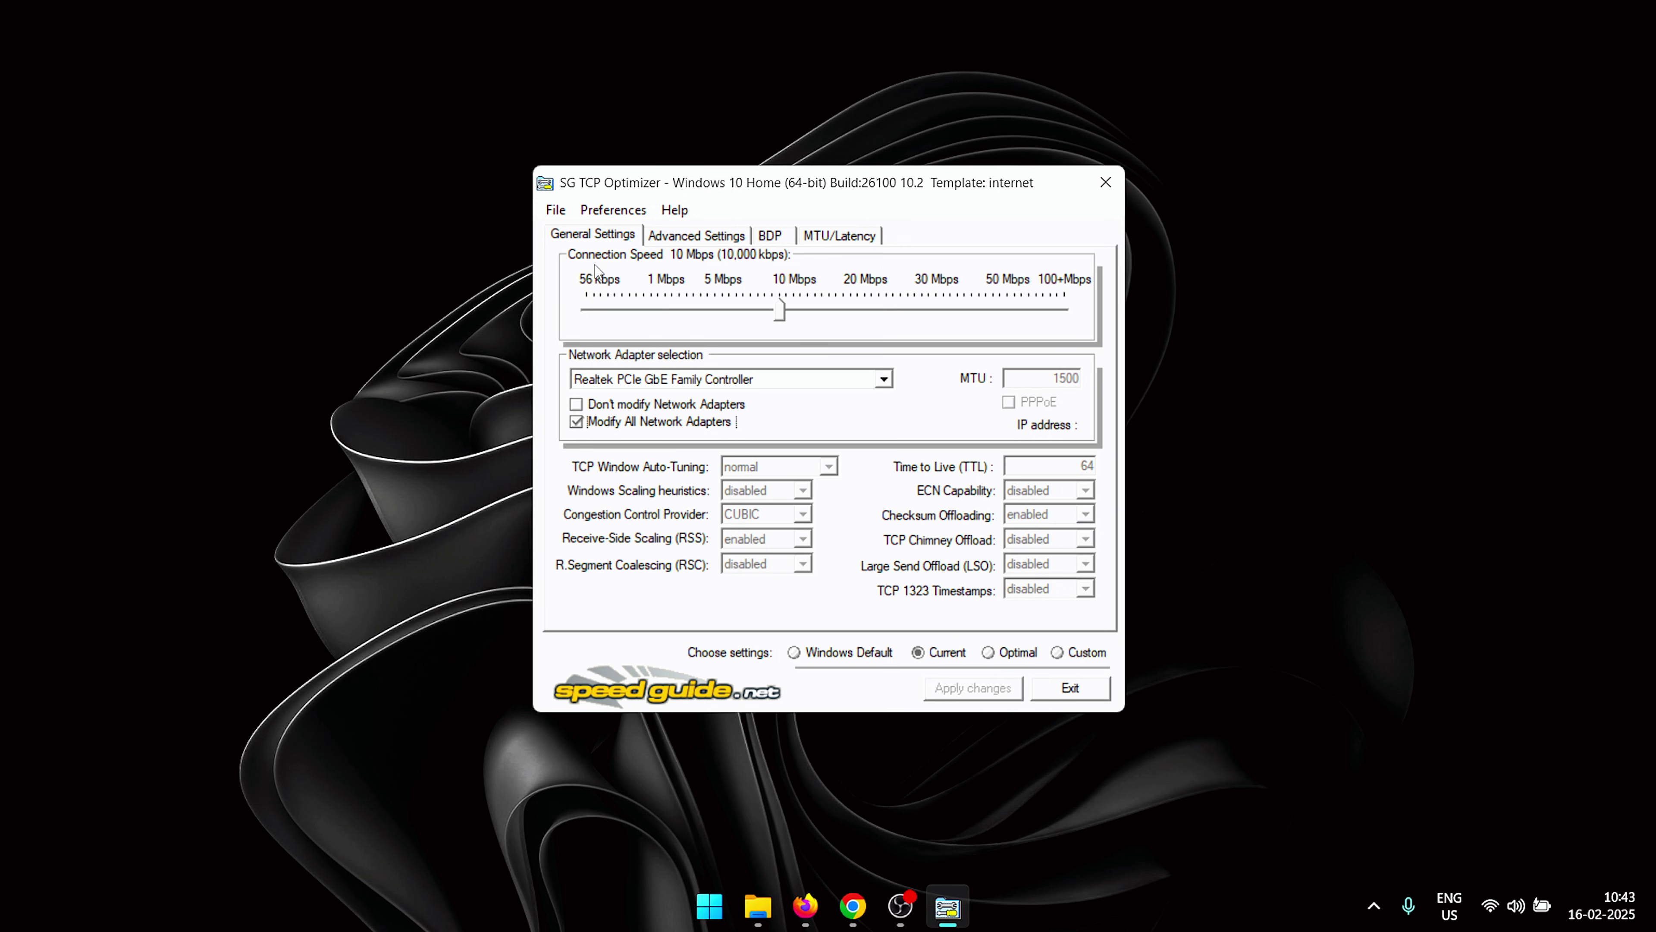
left_click_drag(786, 318, 1062, 323)
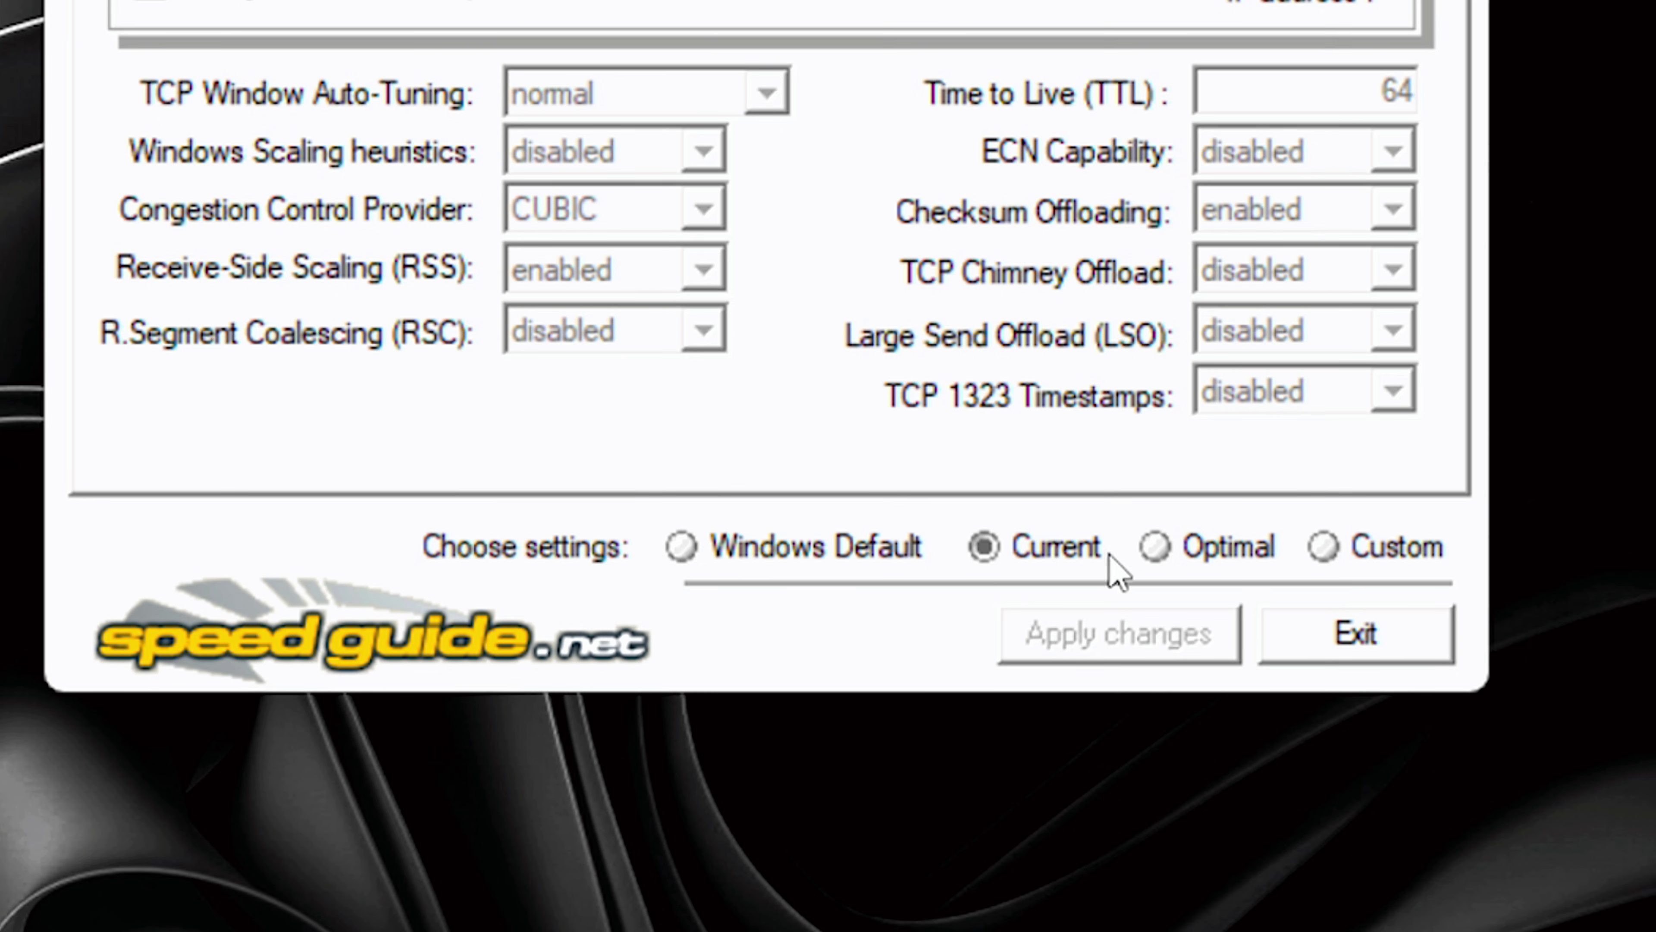
left_click(1159, 550)
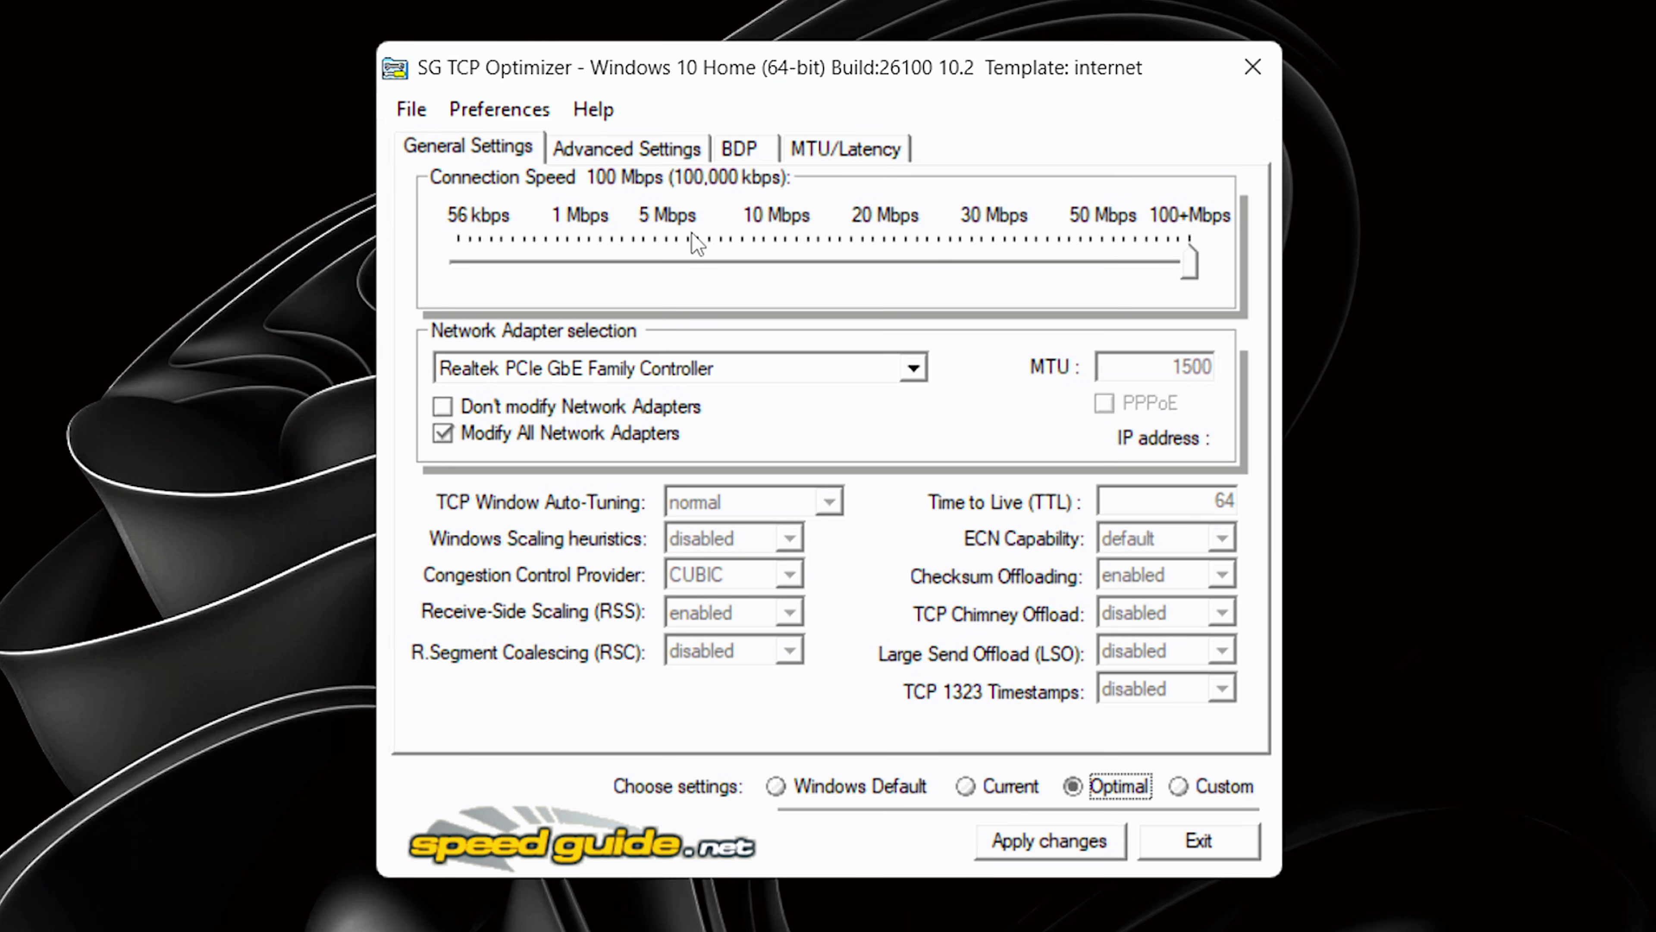
Check the advanced settings, then review the full list of pending Optimal changes and apply them.
left_click(627, 146)
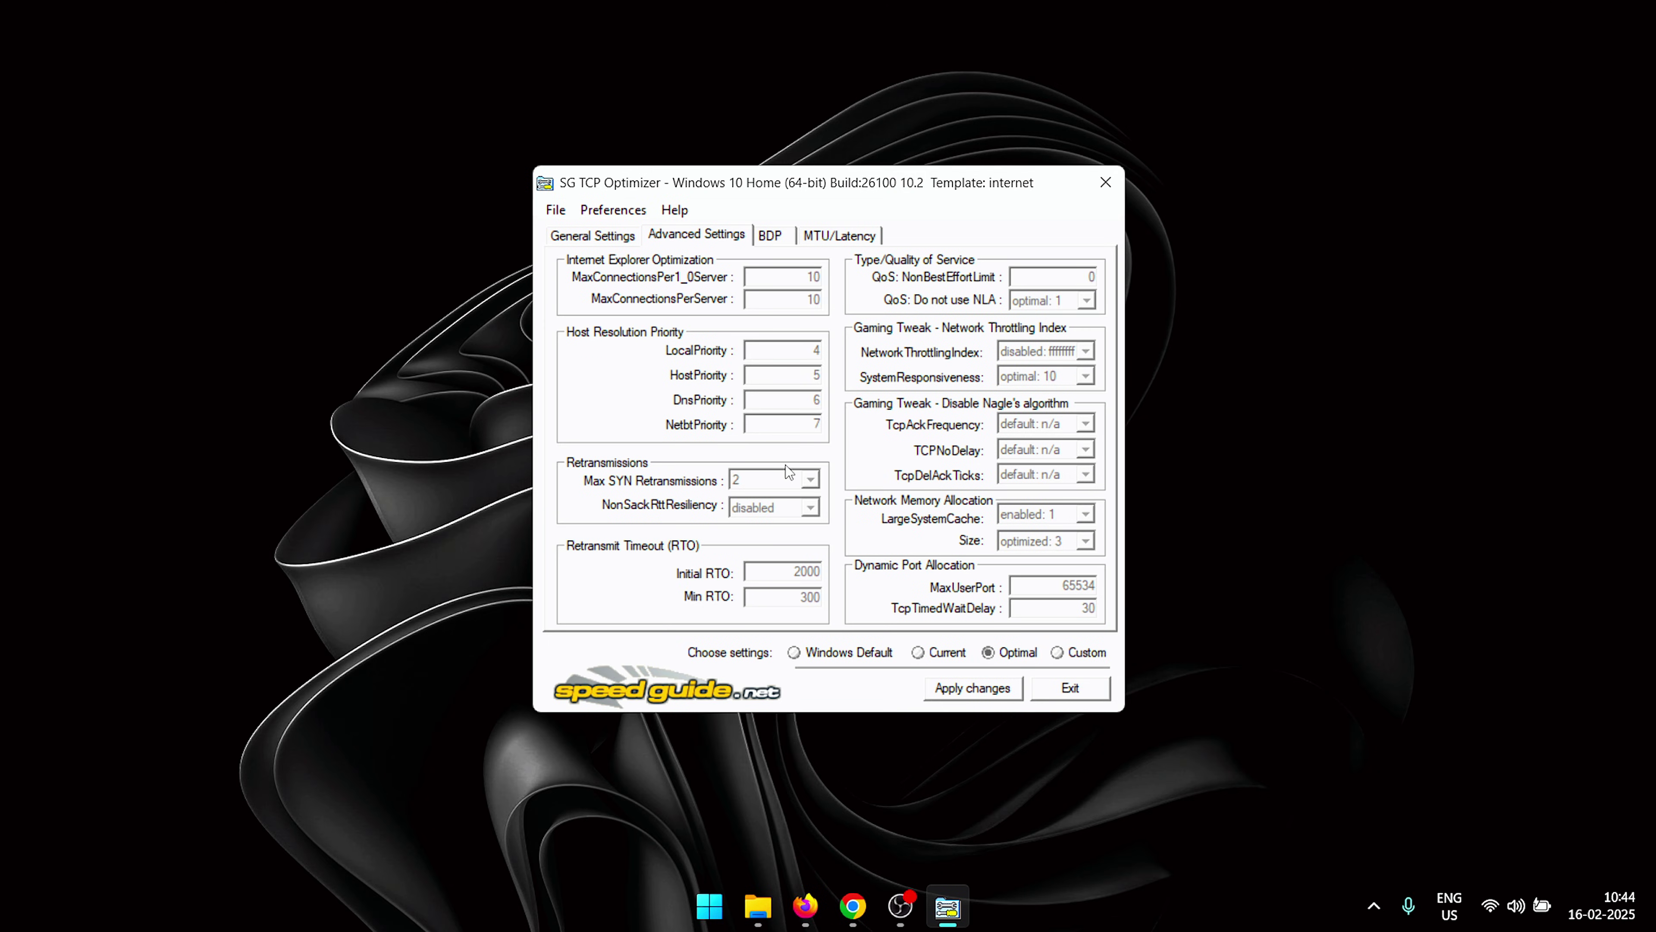
left_click(986, 697)
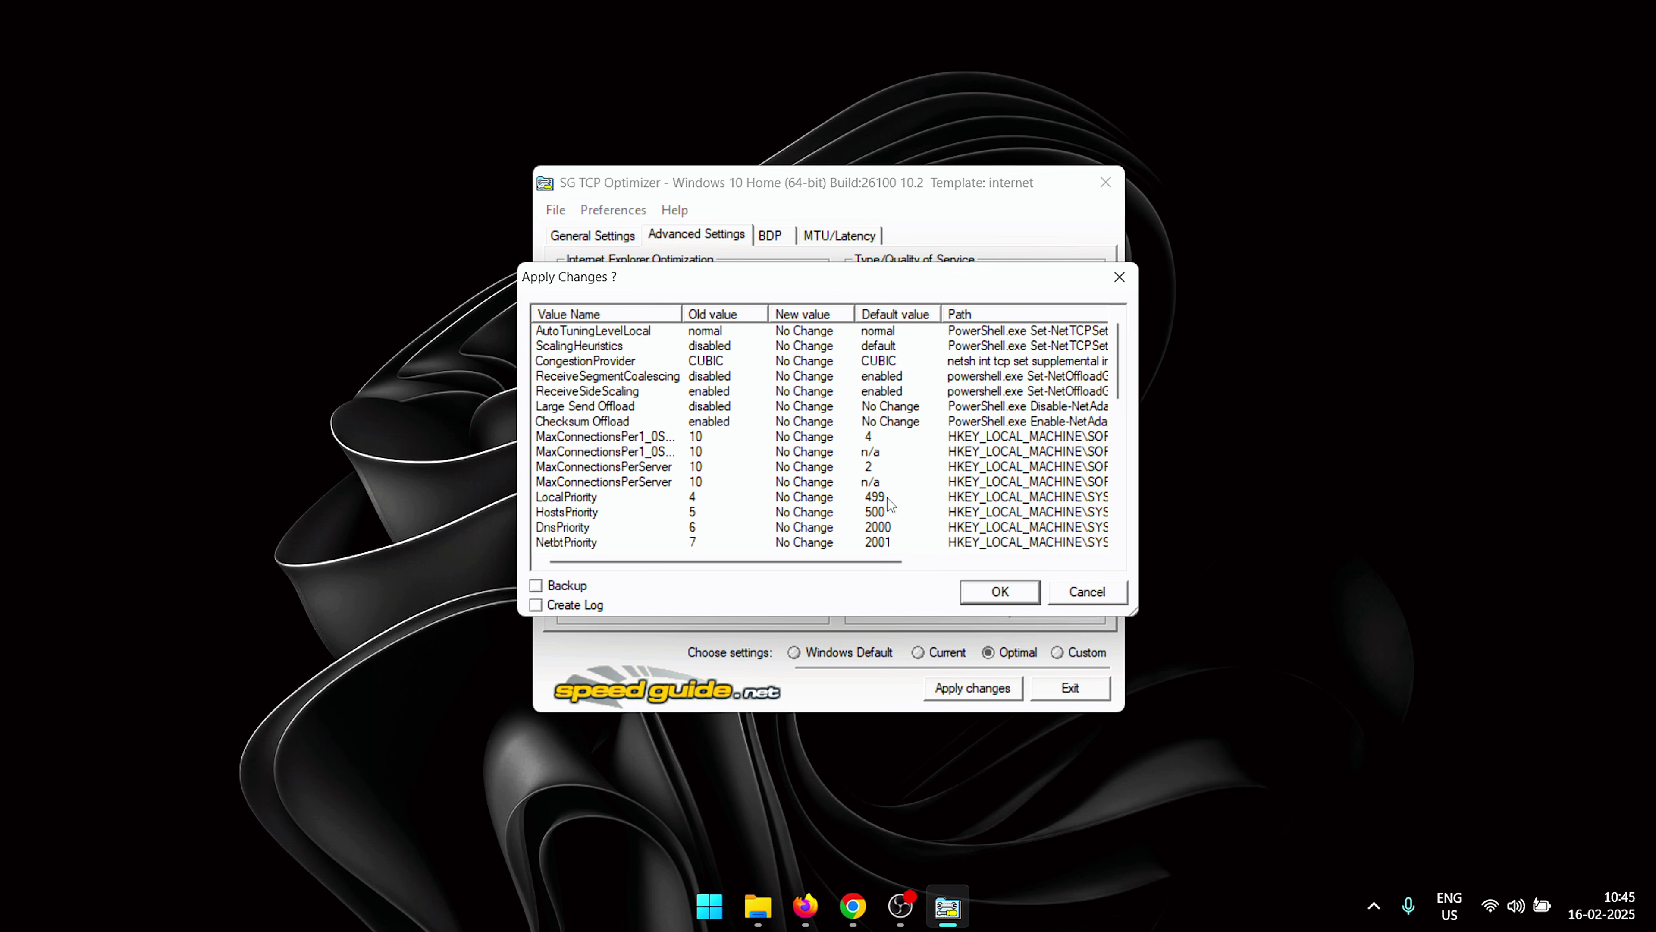
scroll(822, 480, "down", 2)
scroll(821, 480, "down", 6)
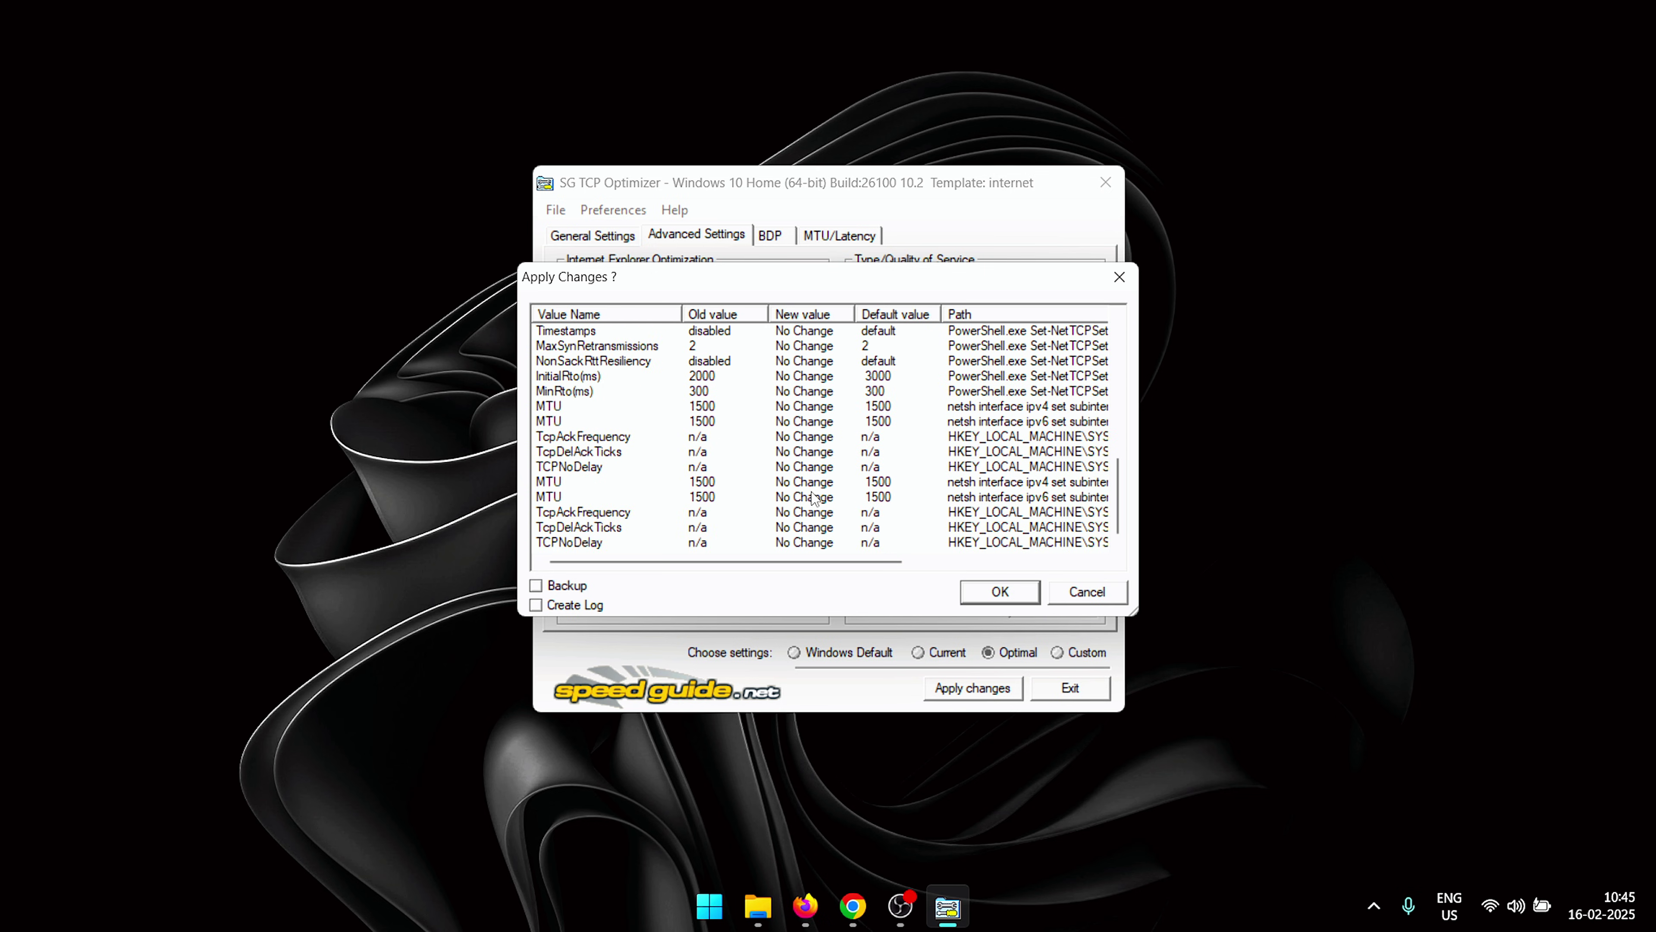
scroll(847, 453, "up", 8)
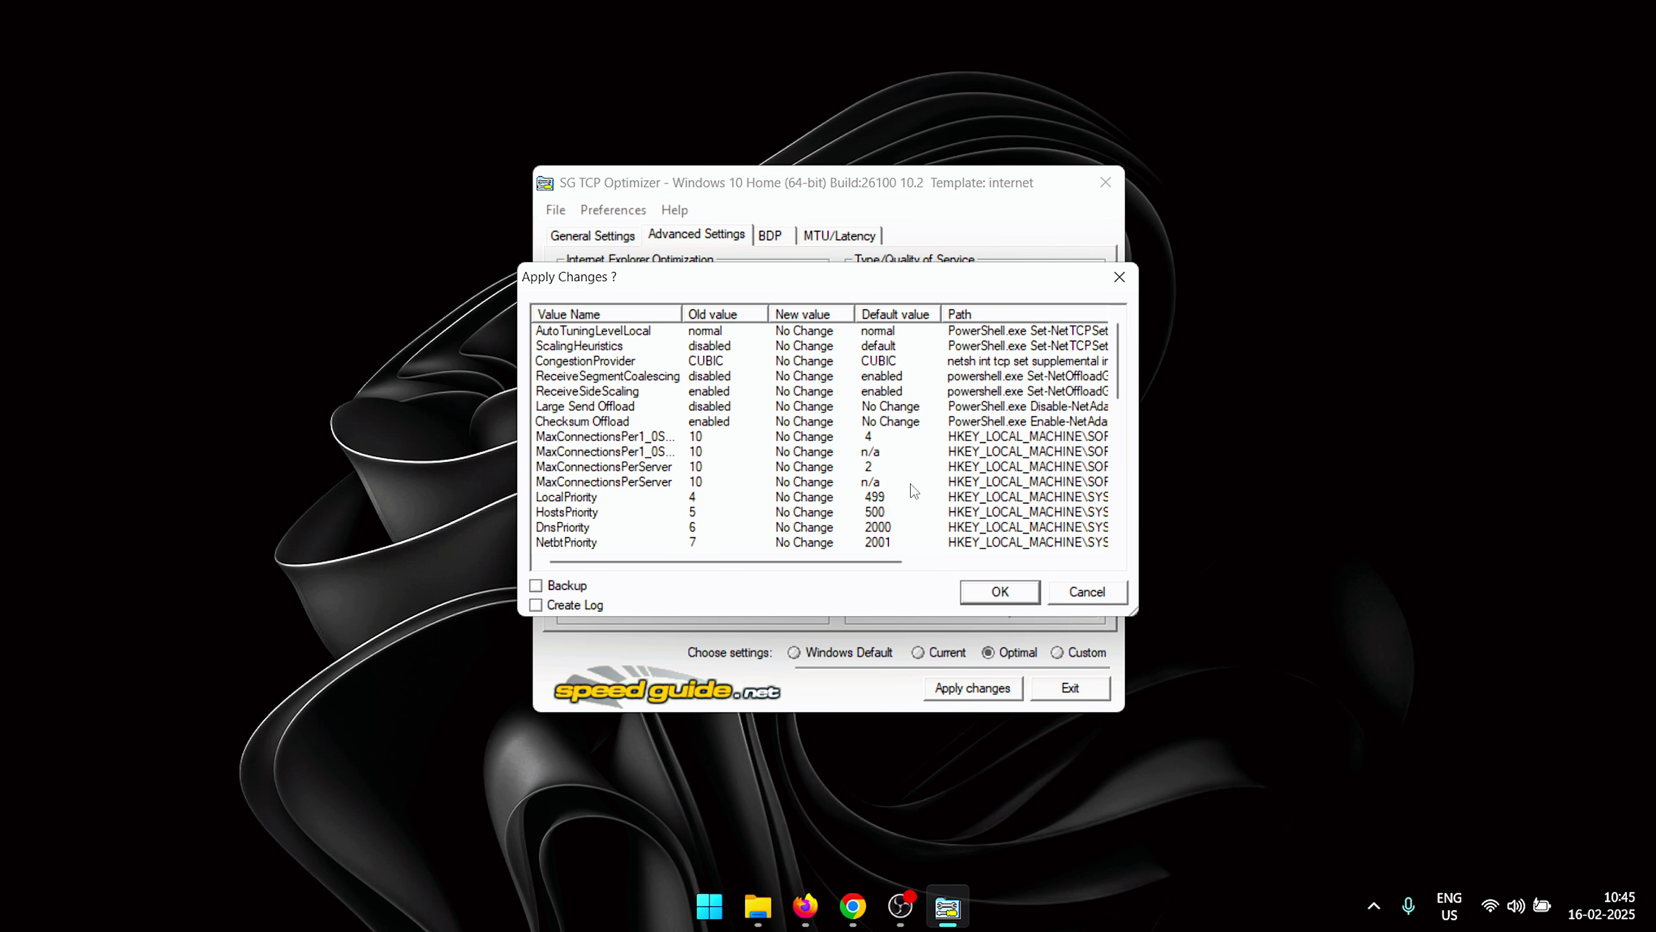
scroll(1115, 457, "down", 9)
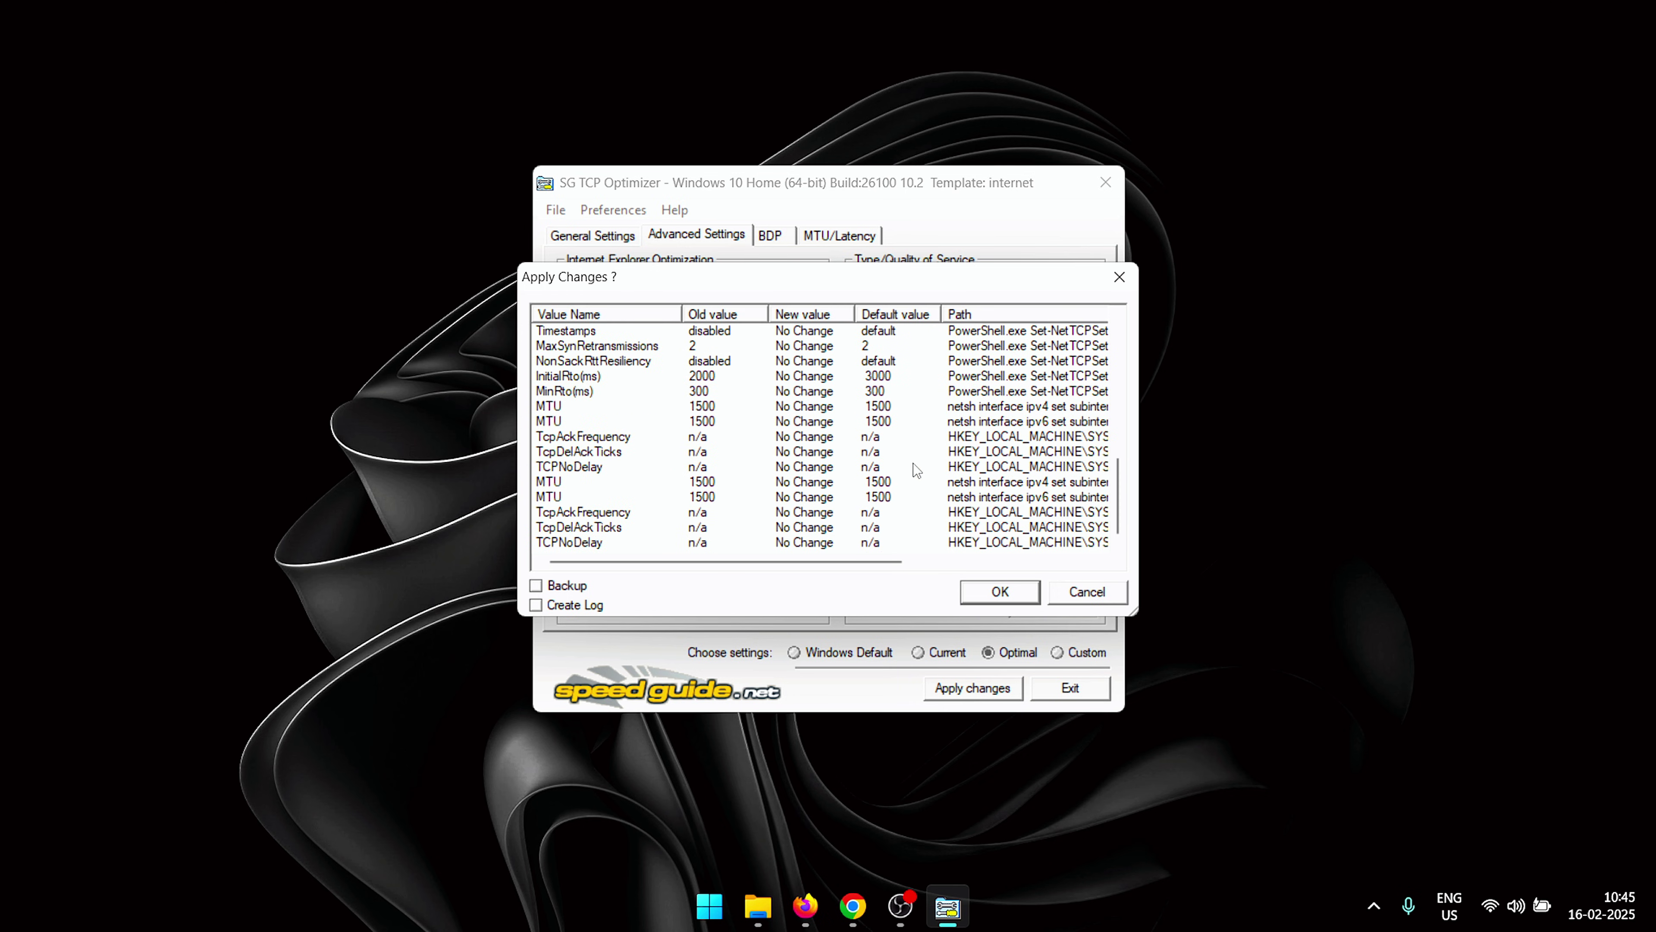
left_click(1003, 592)
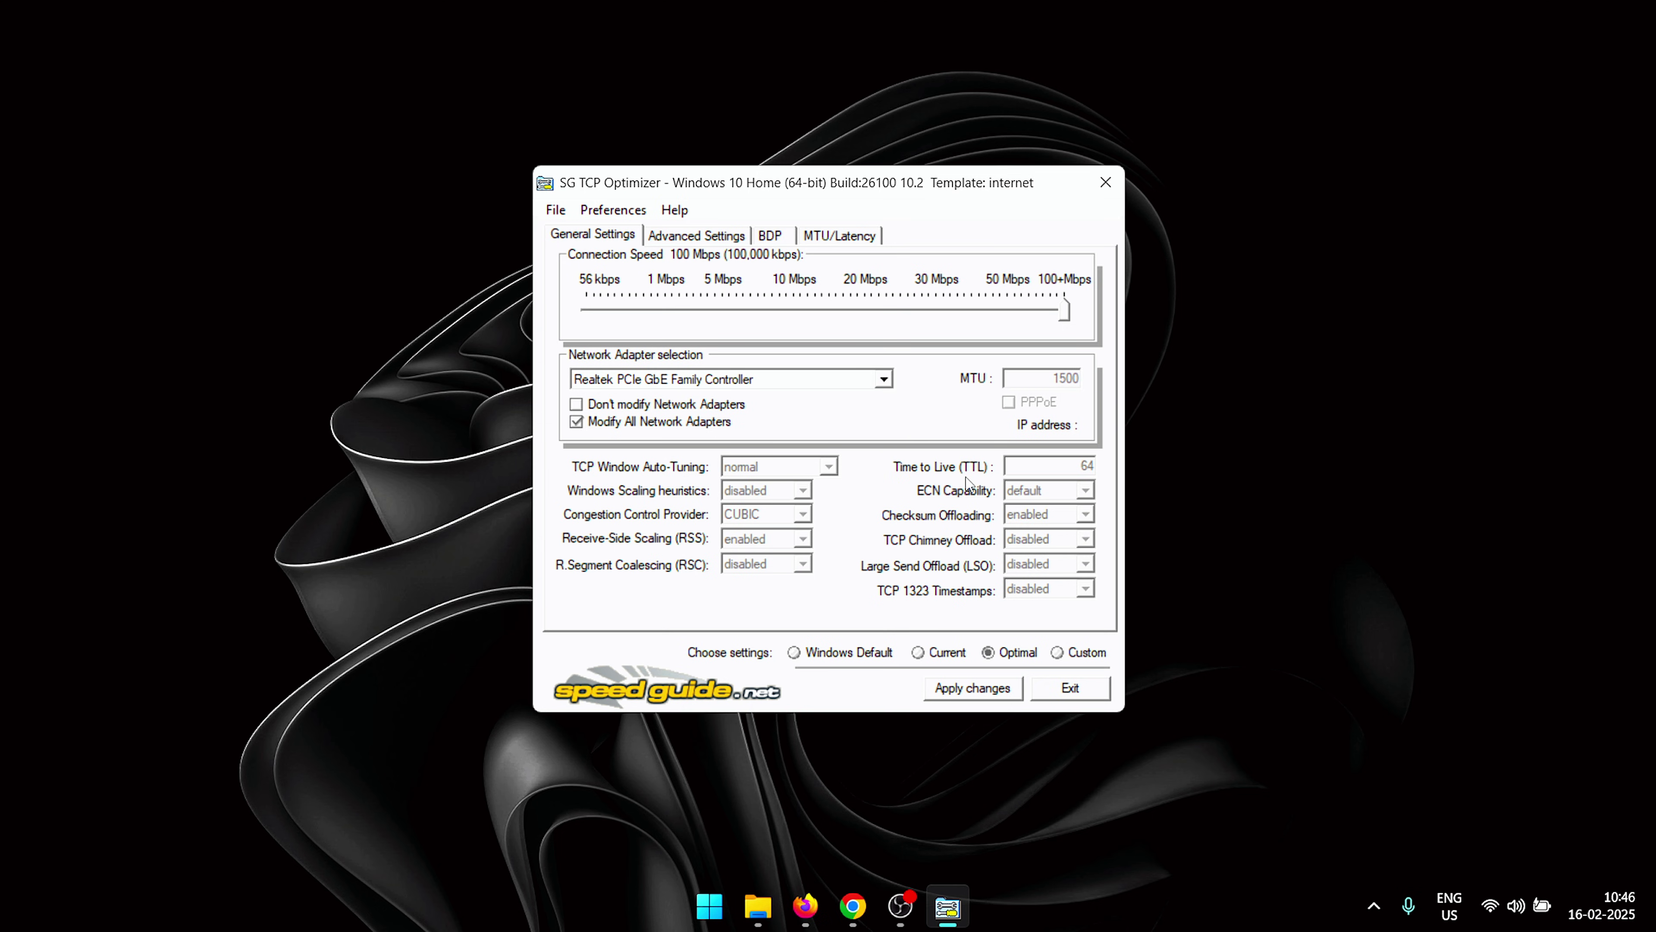
left_click(833, 242)
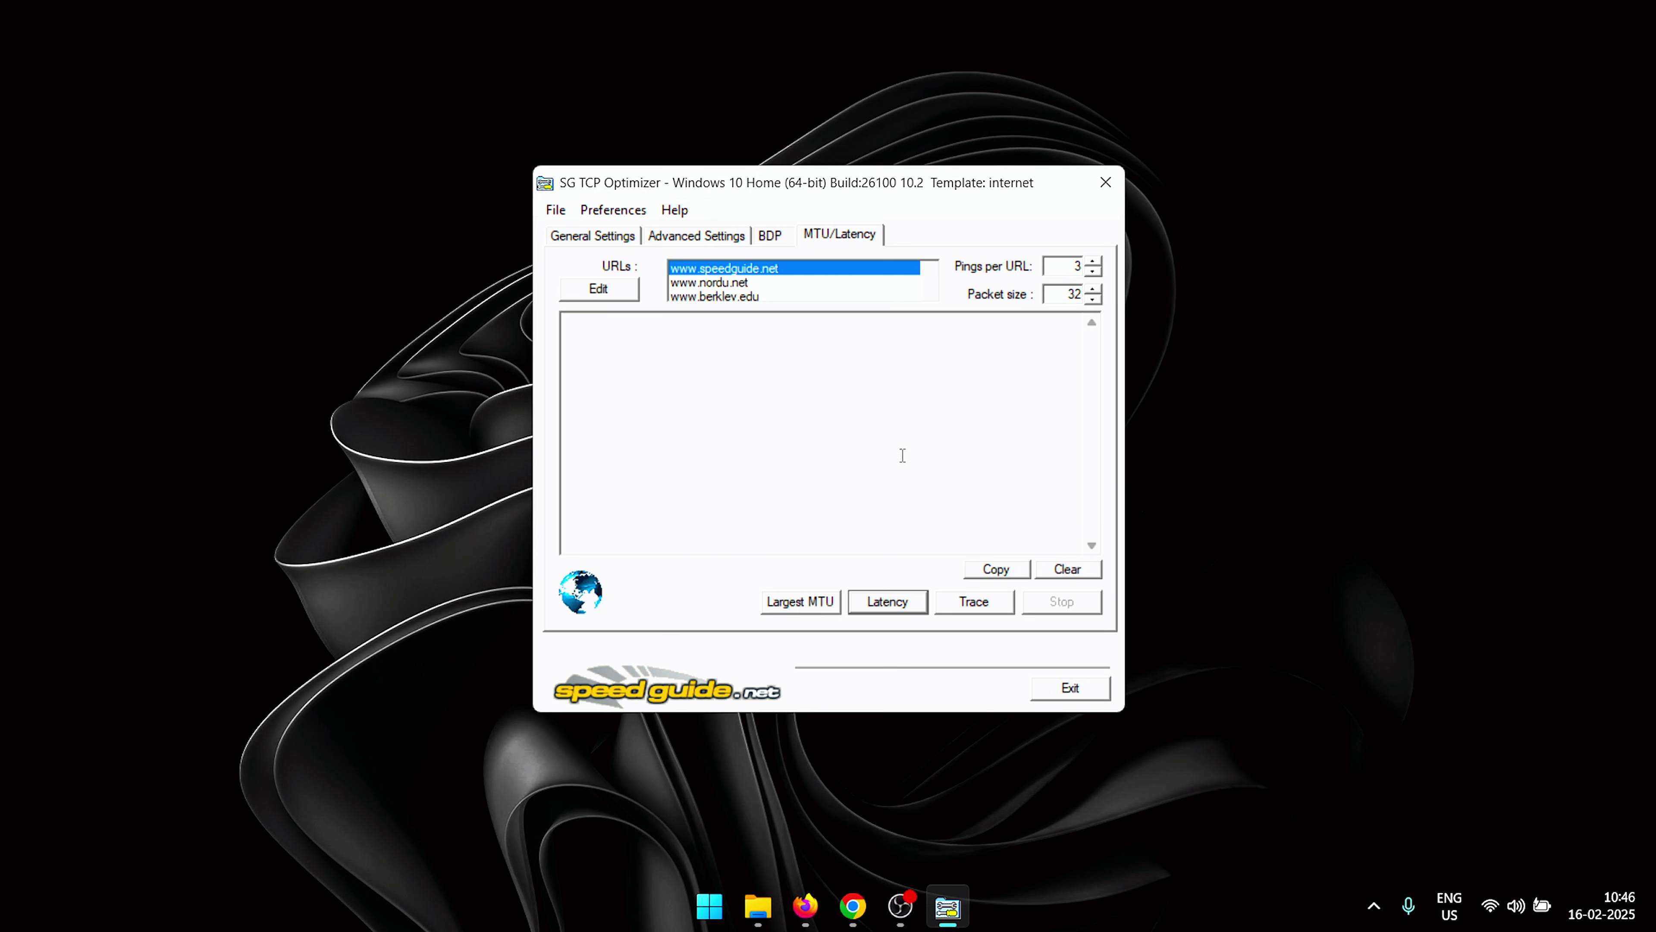
left_click(803, 608)
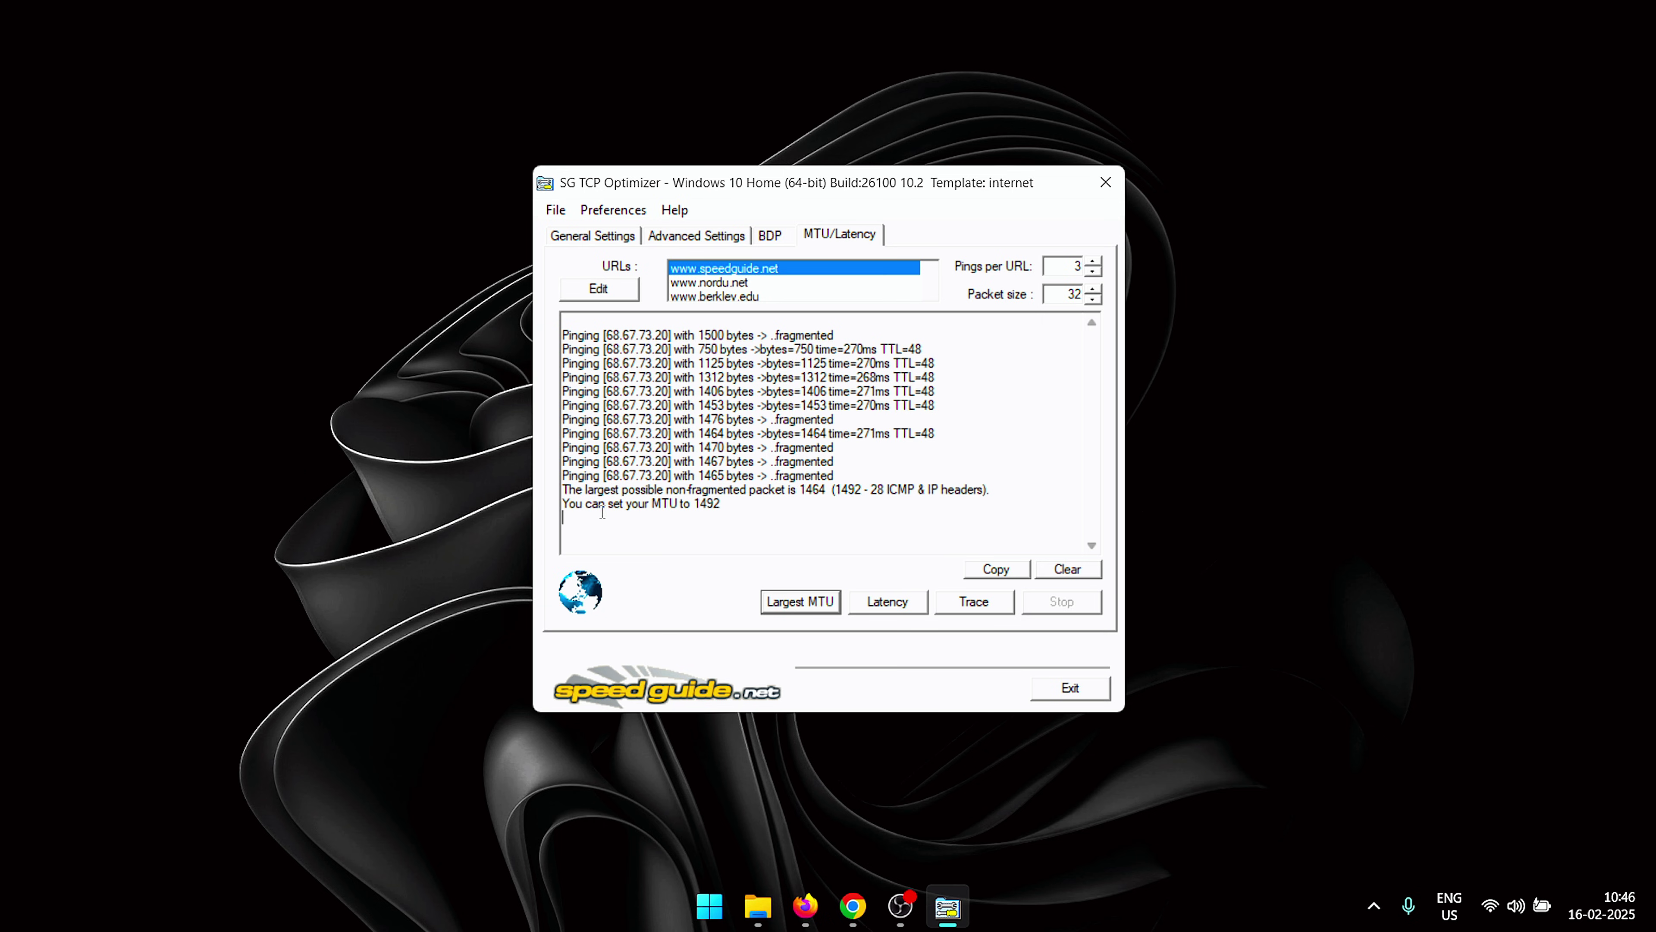
left_click_drag(724, 508, 564, 505)
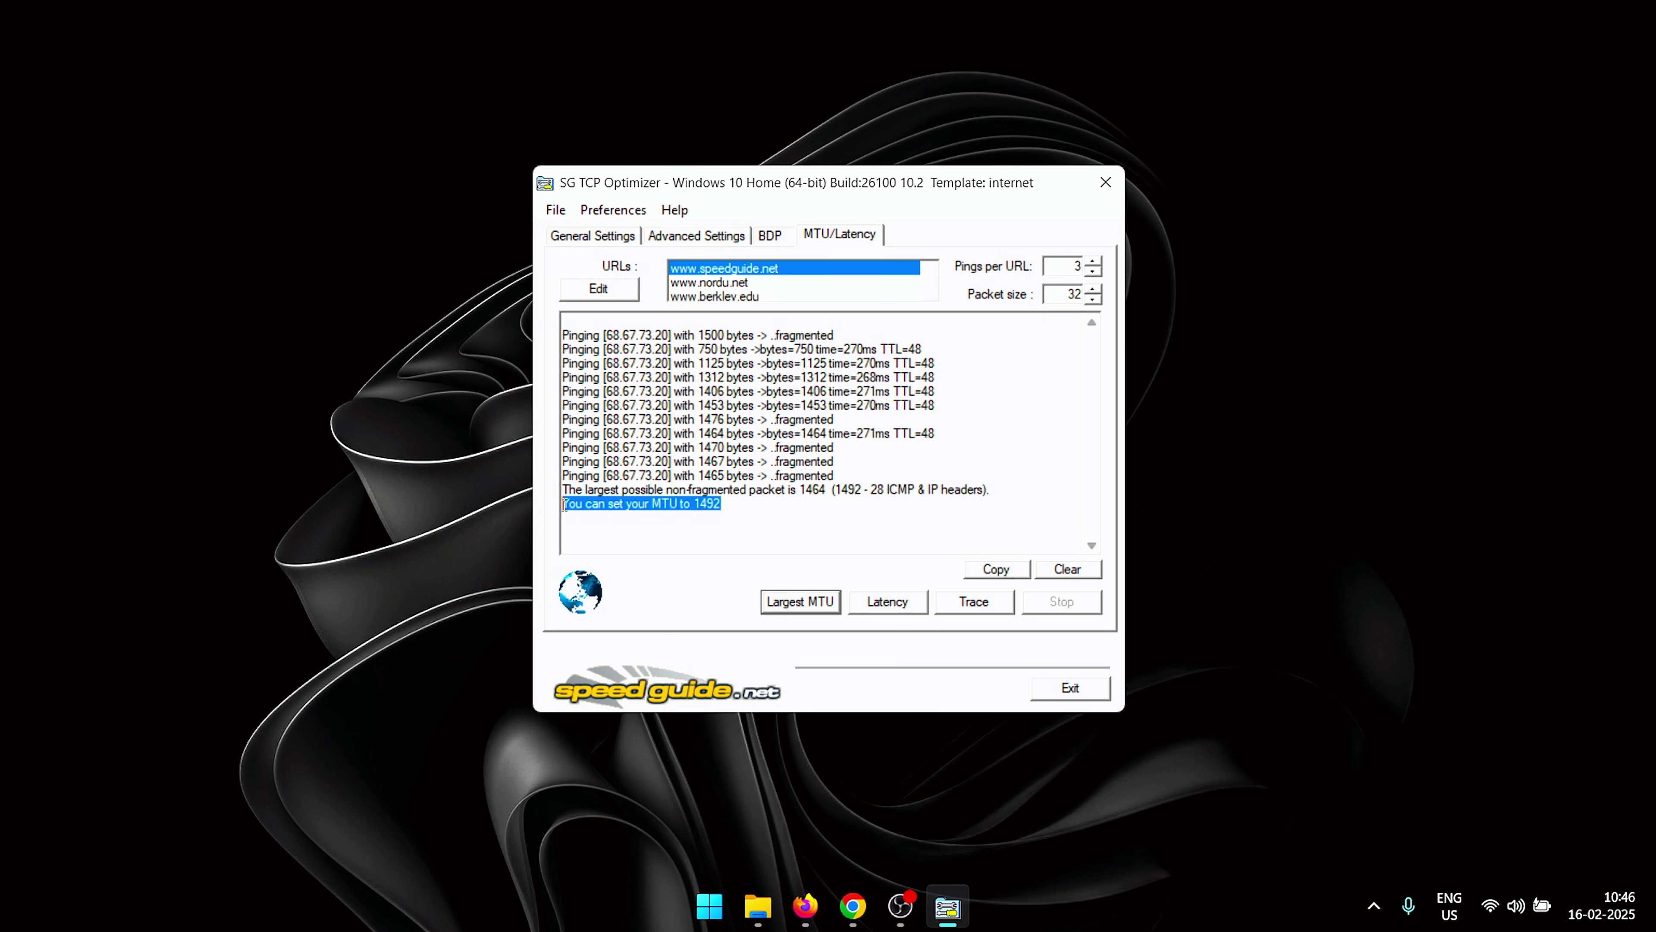
left_click(768, 537)
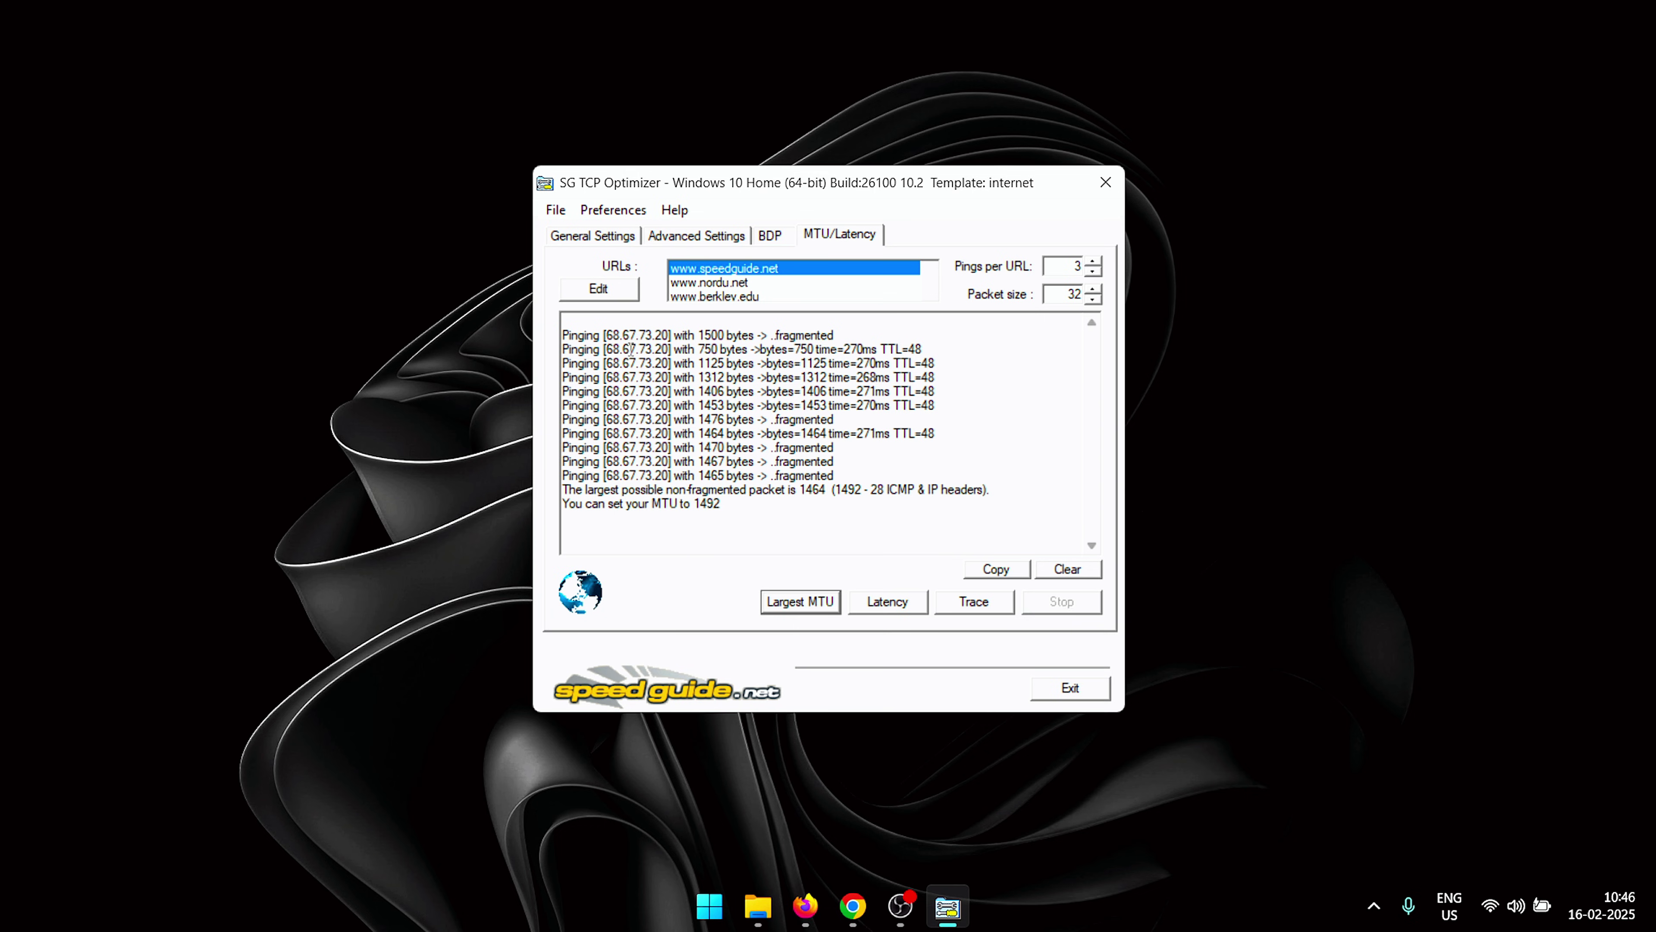
Use Custom settings to set the MTU to 1492, apply the changes and decline the immediate reboot.
left_click(582, 238)
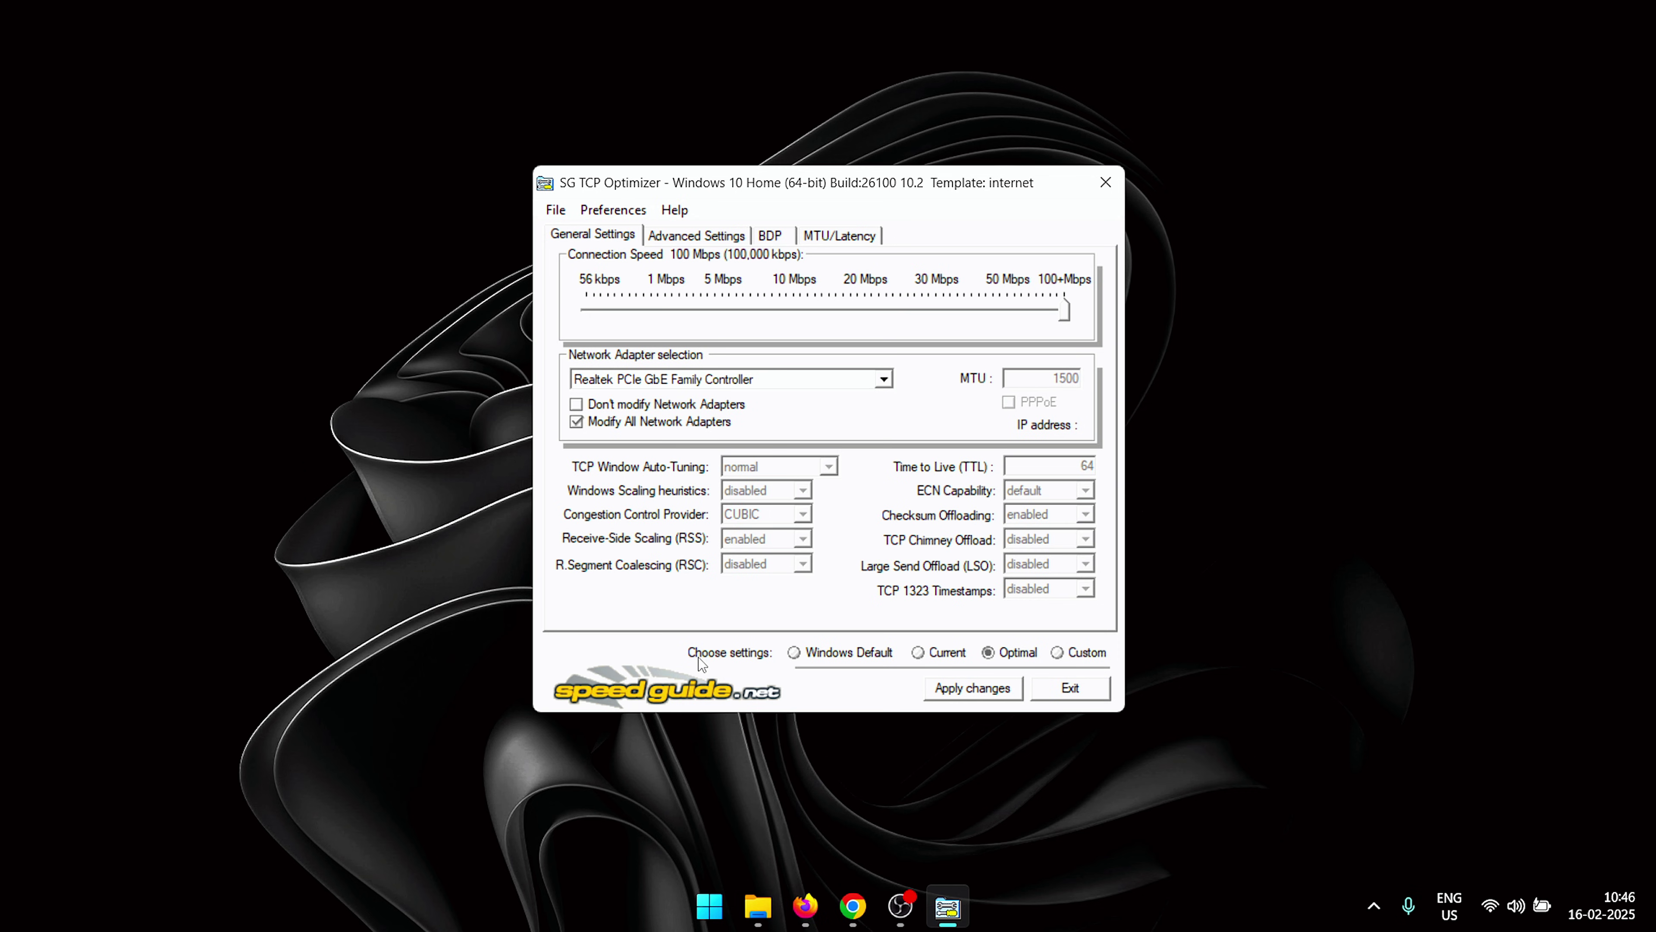
left_click(1060, 654)
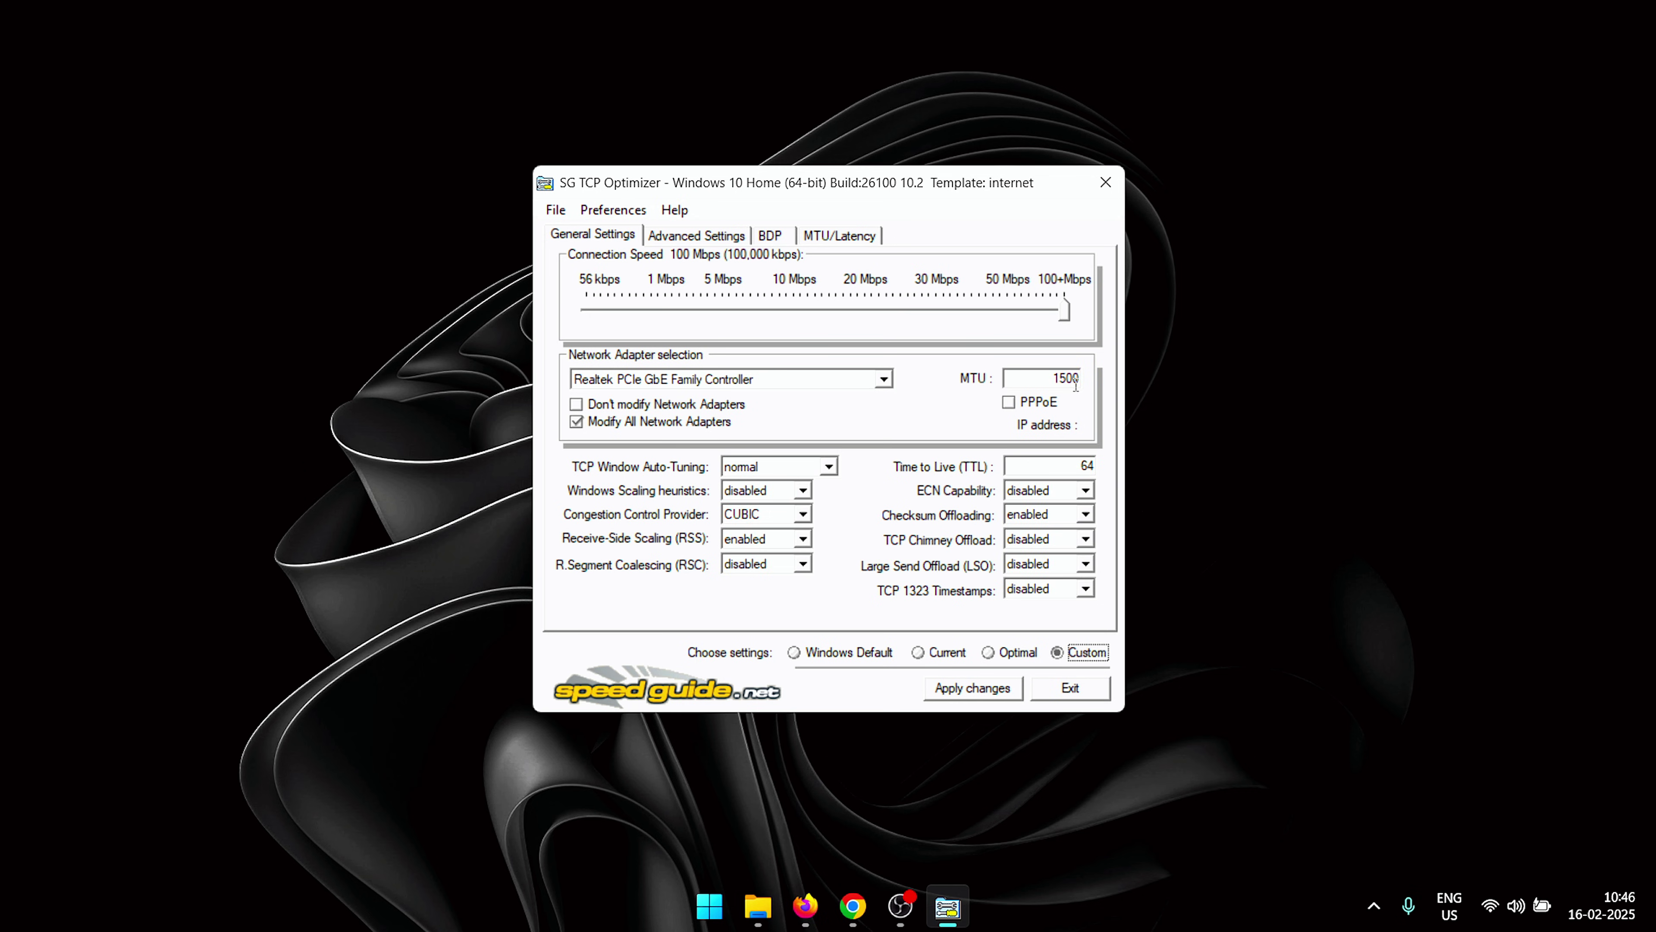
double_click(1048, 373)
type("1492")
left_click(986, 697)
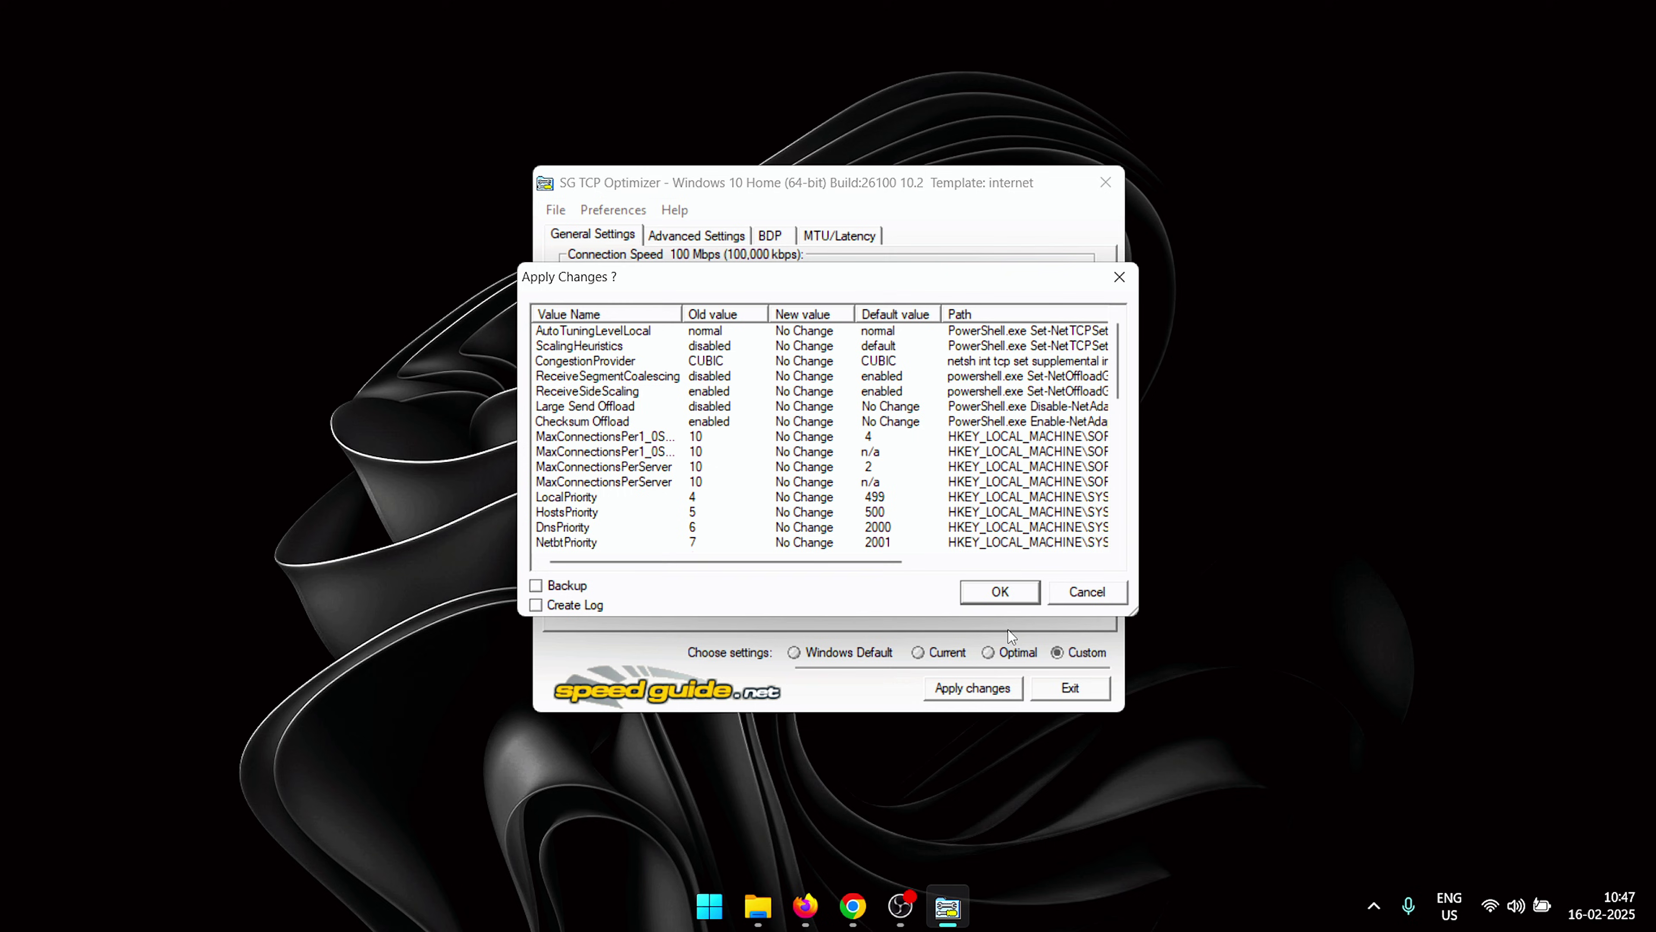
left_click(991, 591)
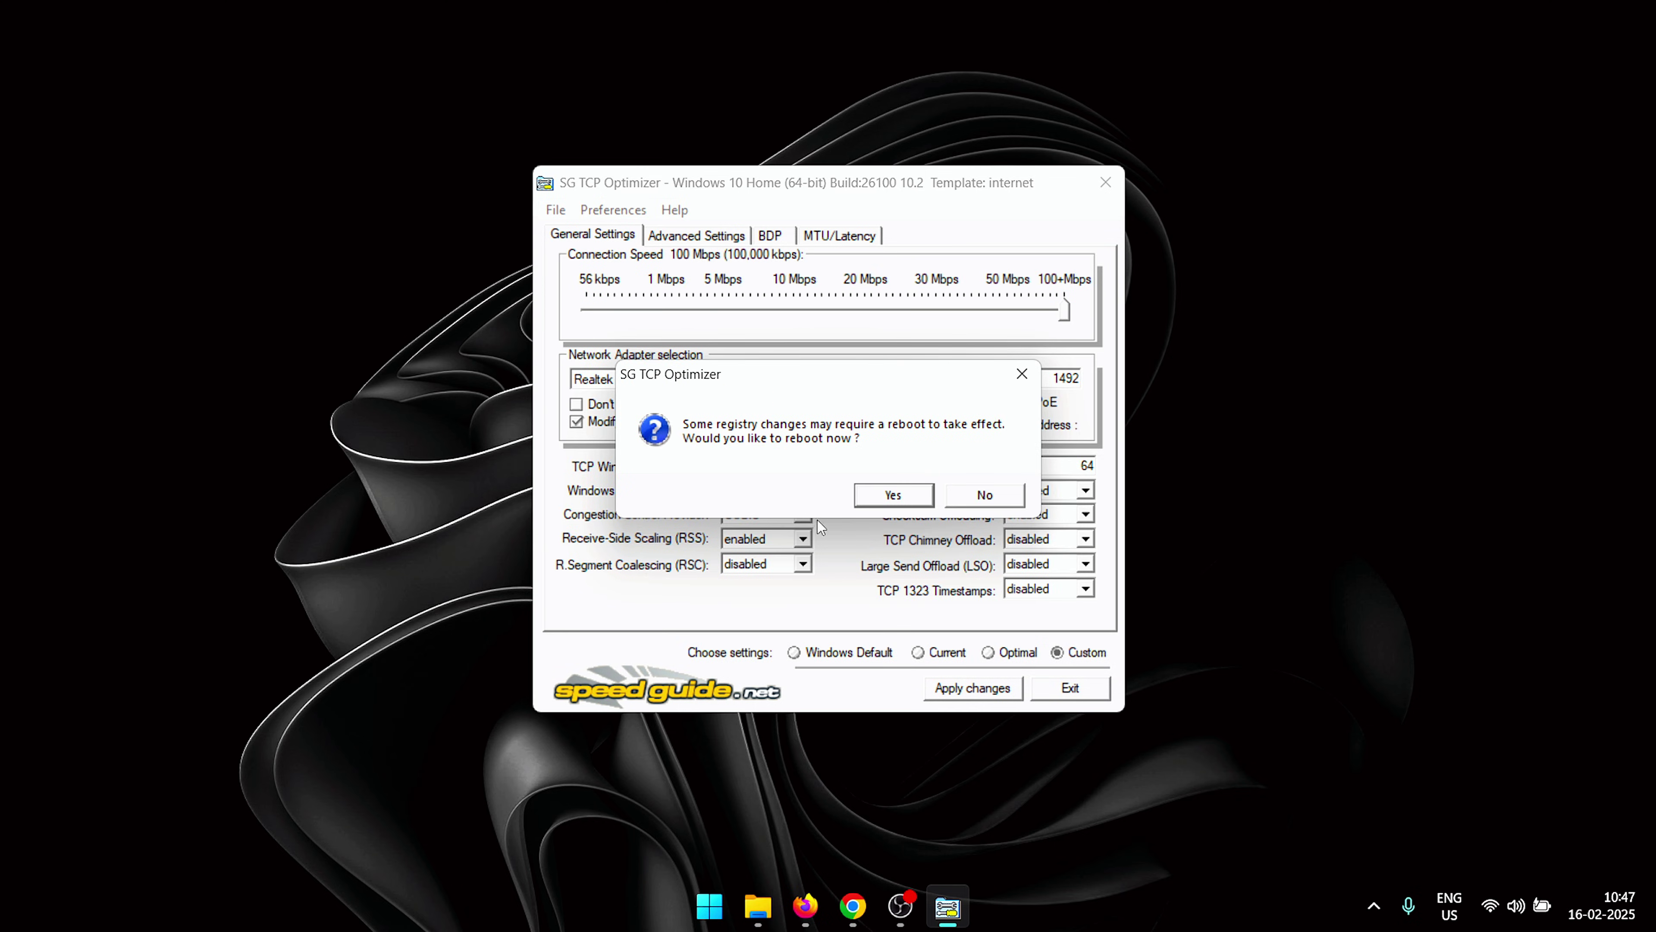
left_click(985, 494)
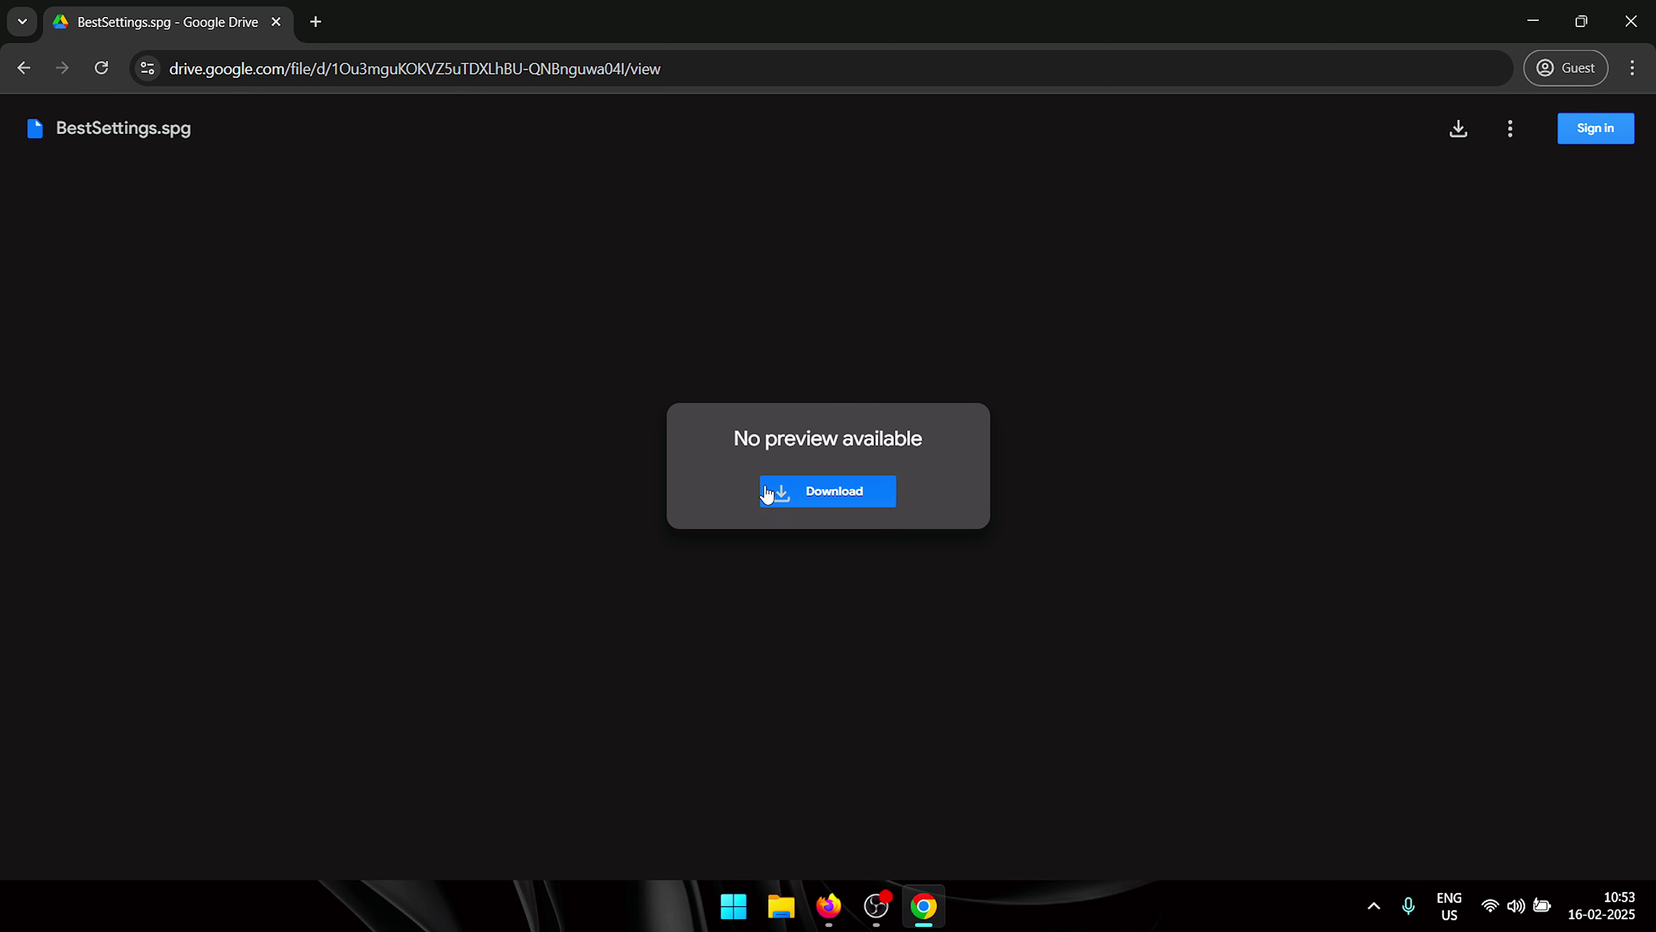
Download BestSettings.spg from the Google Drive page and show the downloaded file in its folder.
left_click(851, 492)
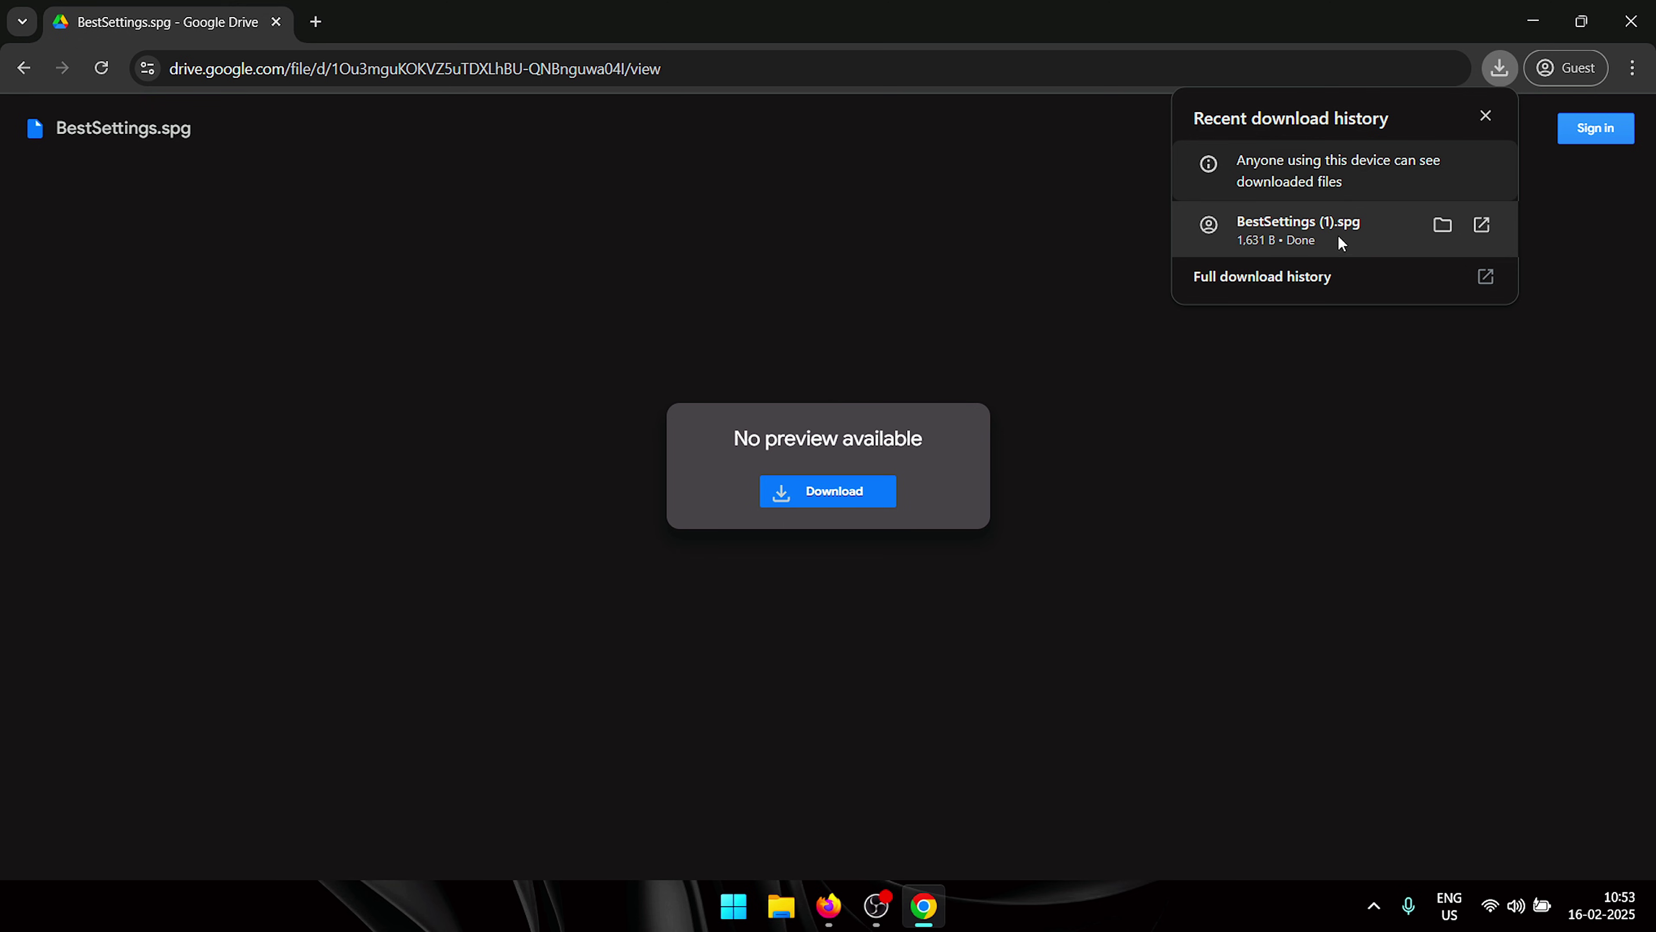
left_click(1442, 225)
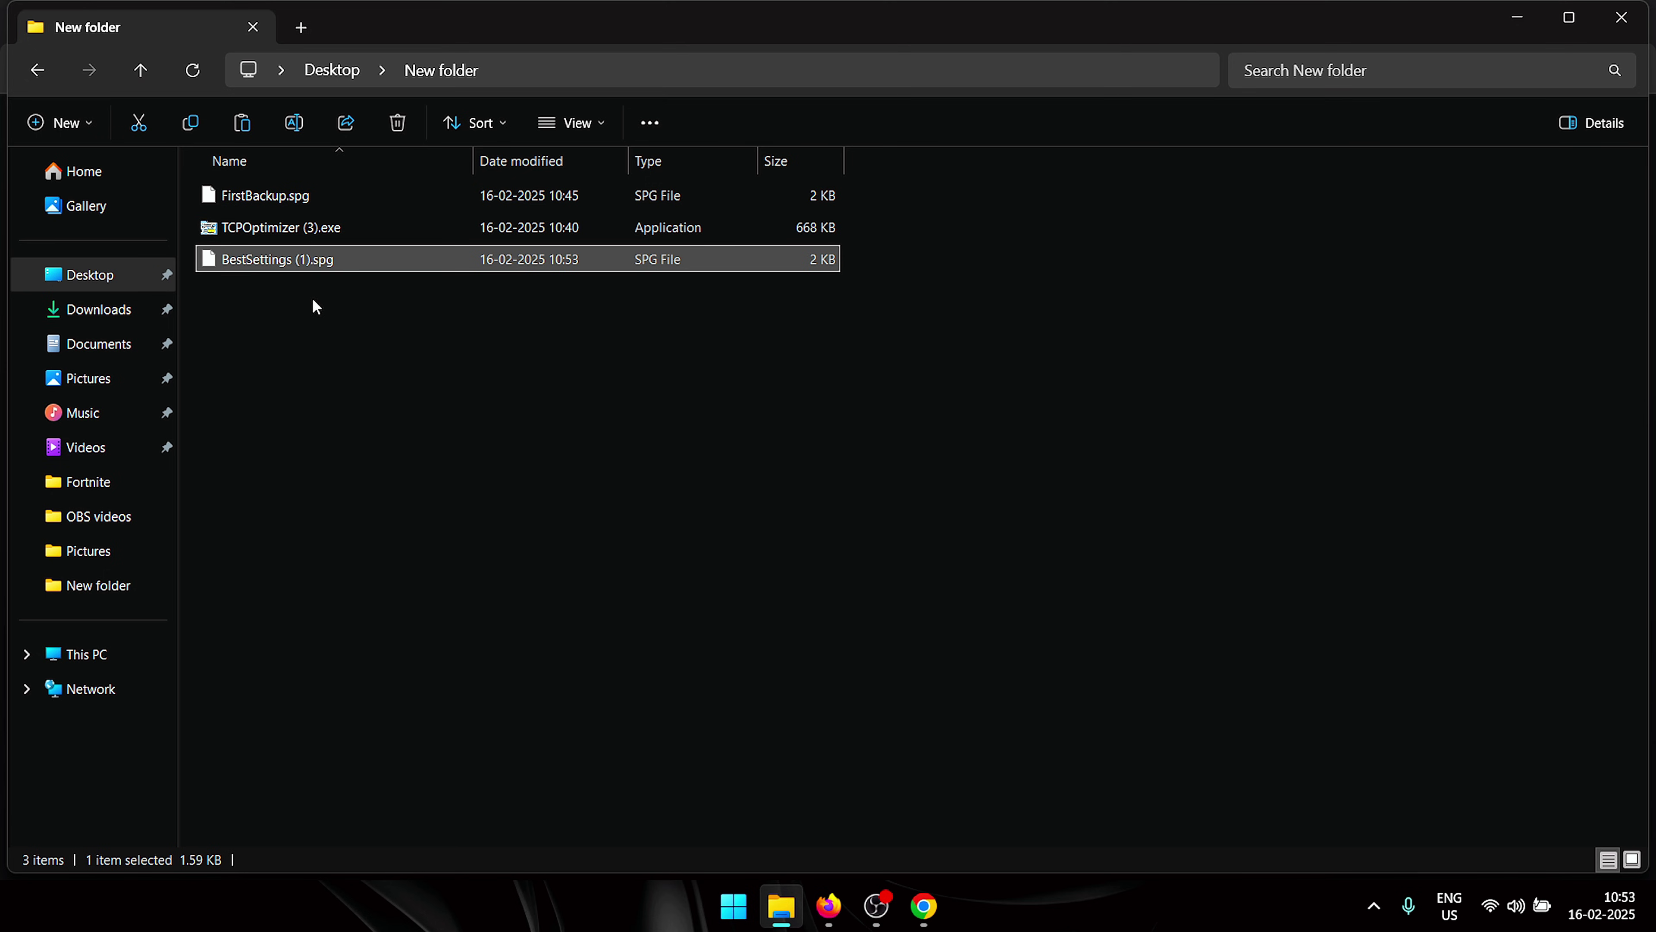
Run TCPOptimizer (3).exe as administrator from the New folder directory.
left_click(307, 226)
right_click(306, 227)
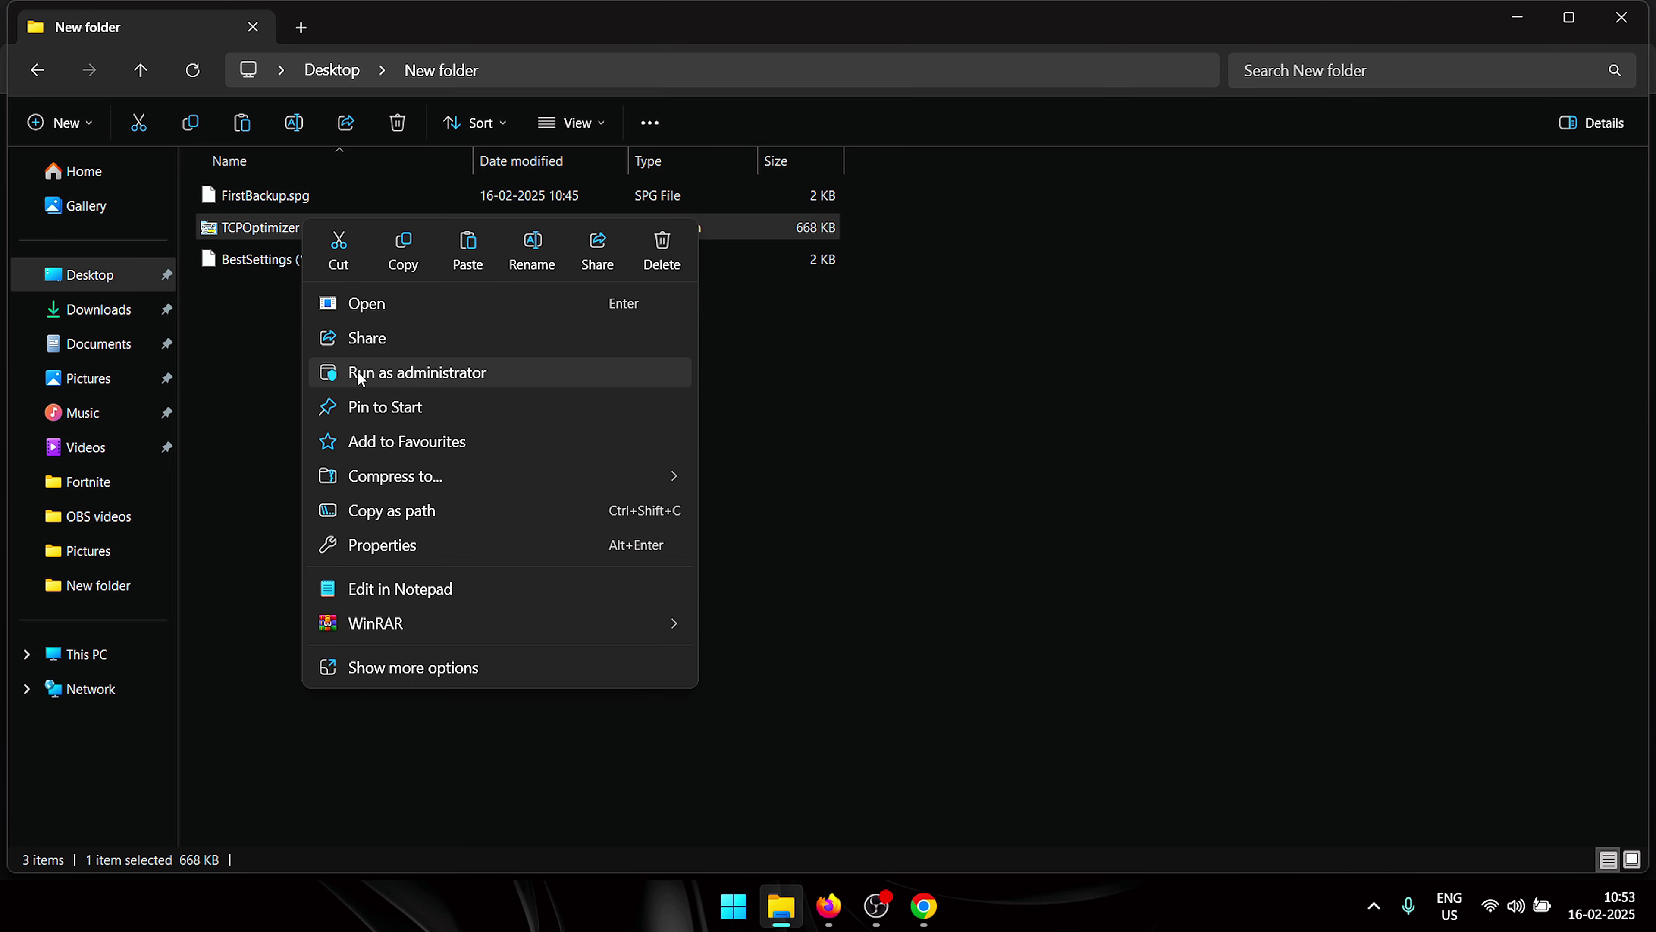
left_click(421, 381)
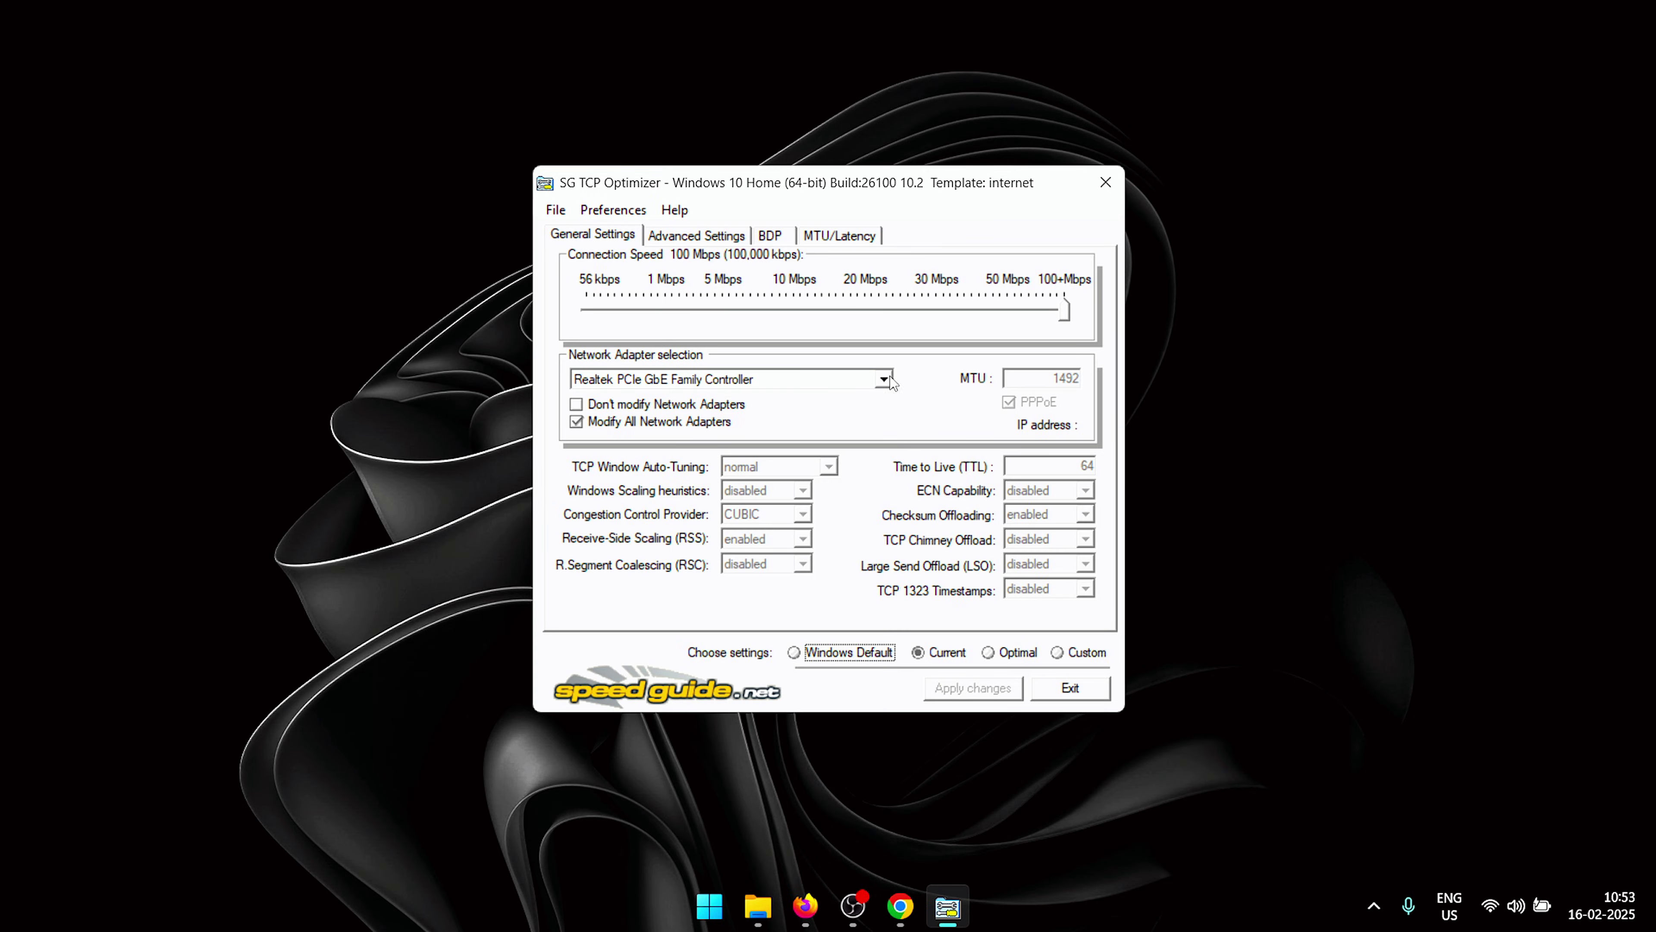
Restore the settings from BestSettings (1).spg, review and apply the listed changes, and accept the immediate reboot.
left_click(554, 210)
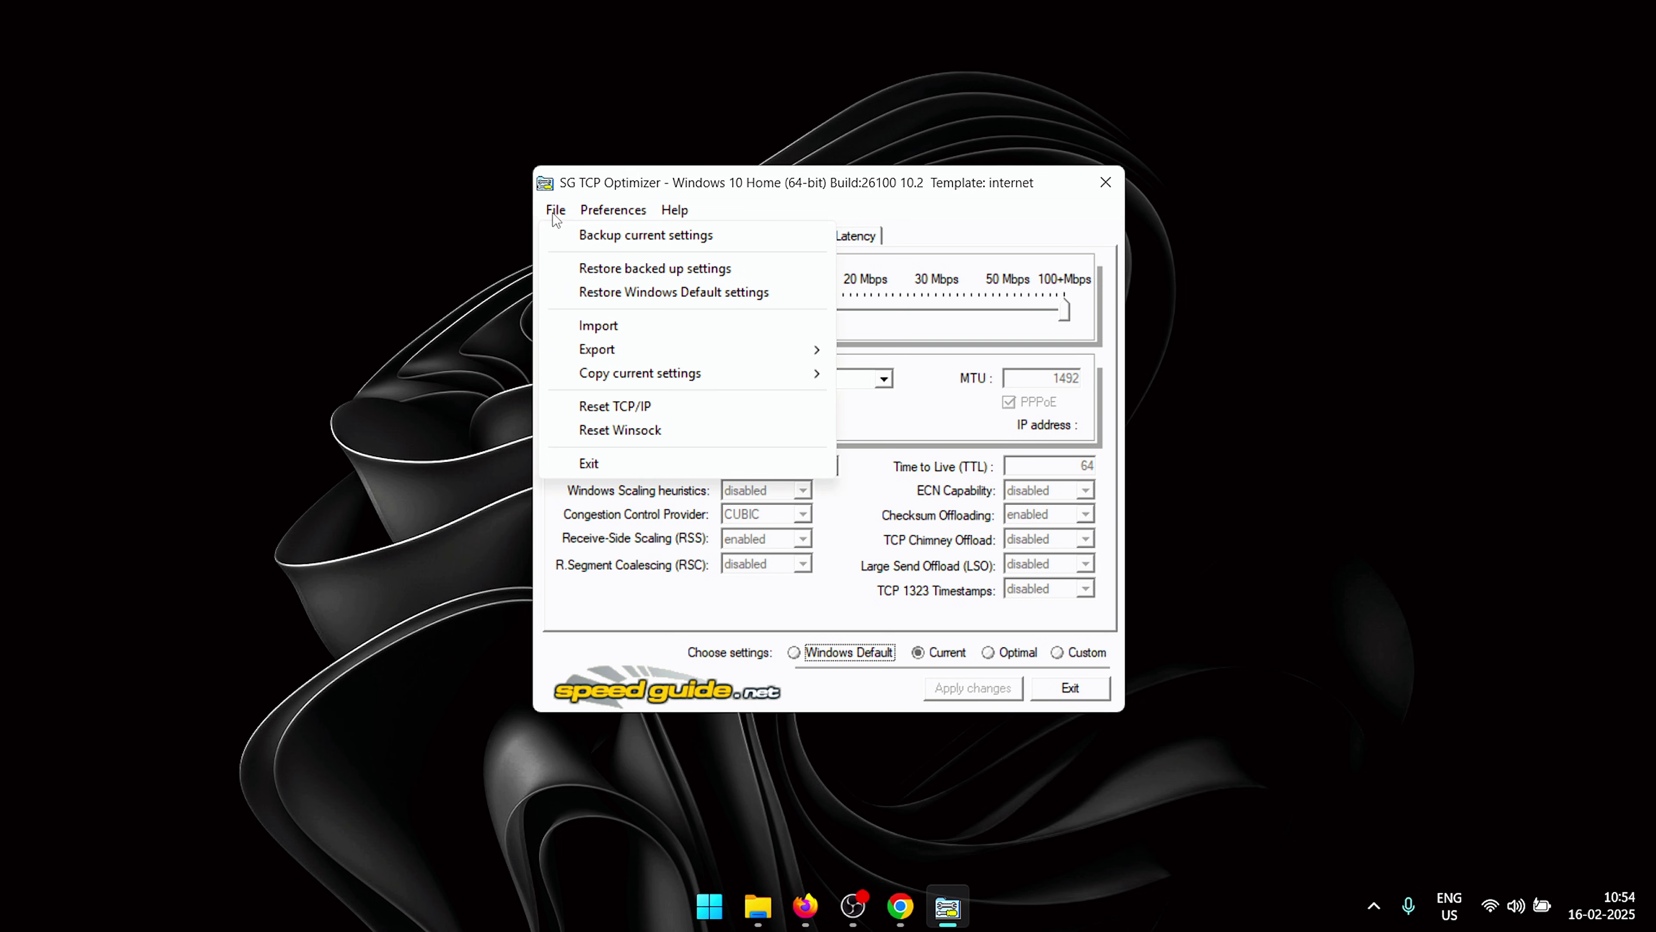
left_click(658, 273)
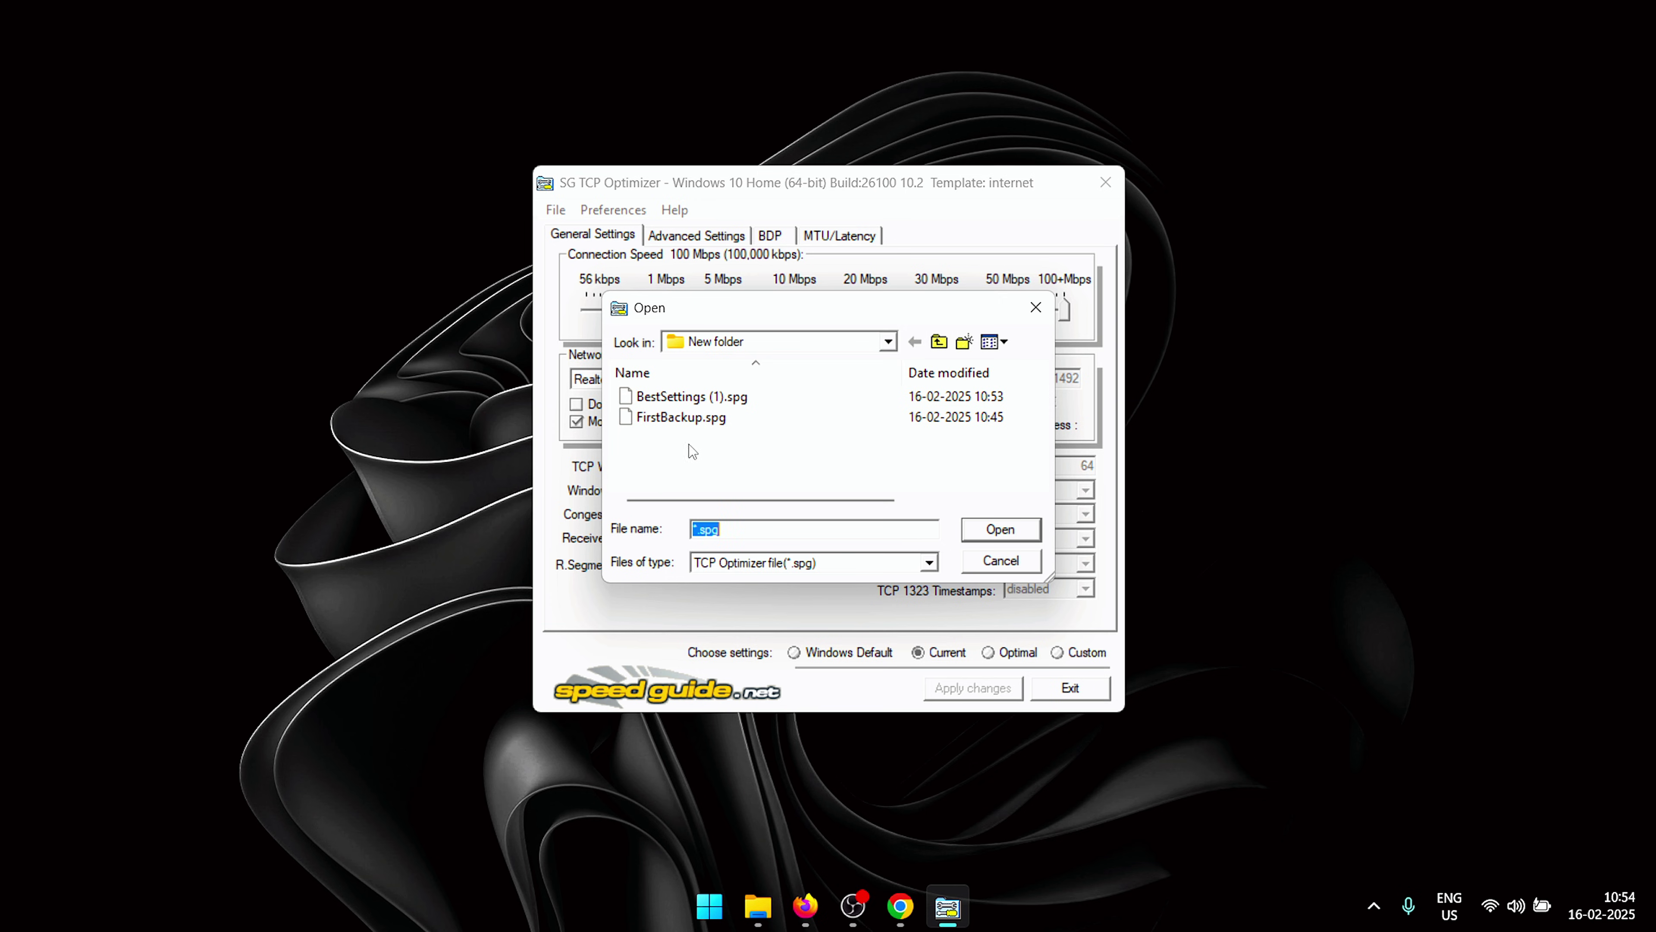
left_click(652, 402)
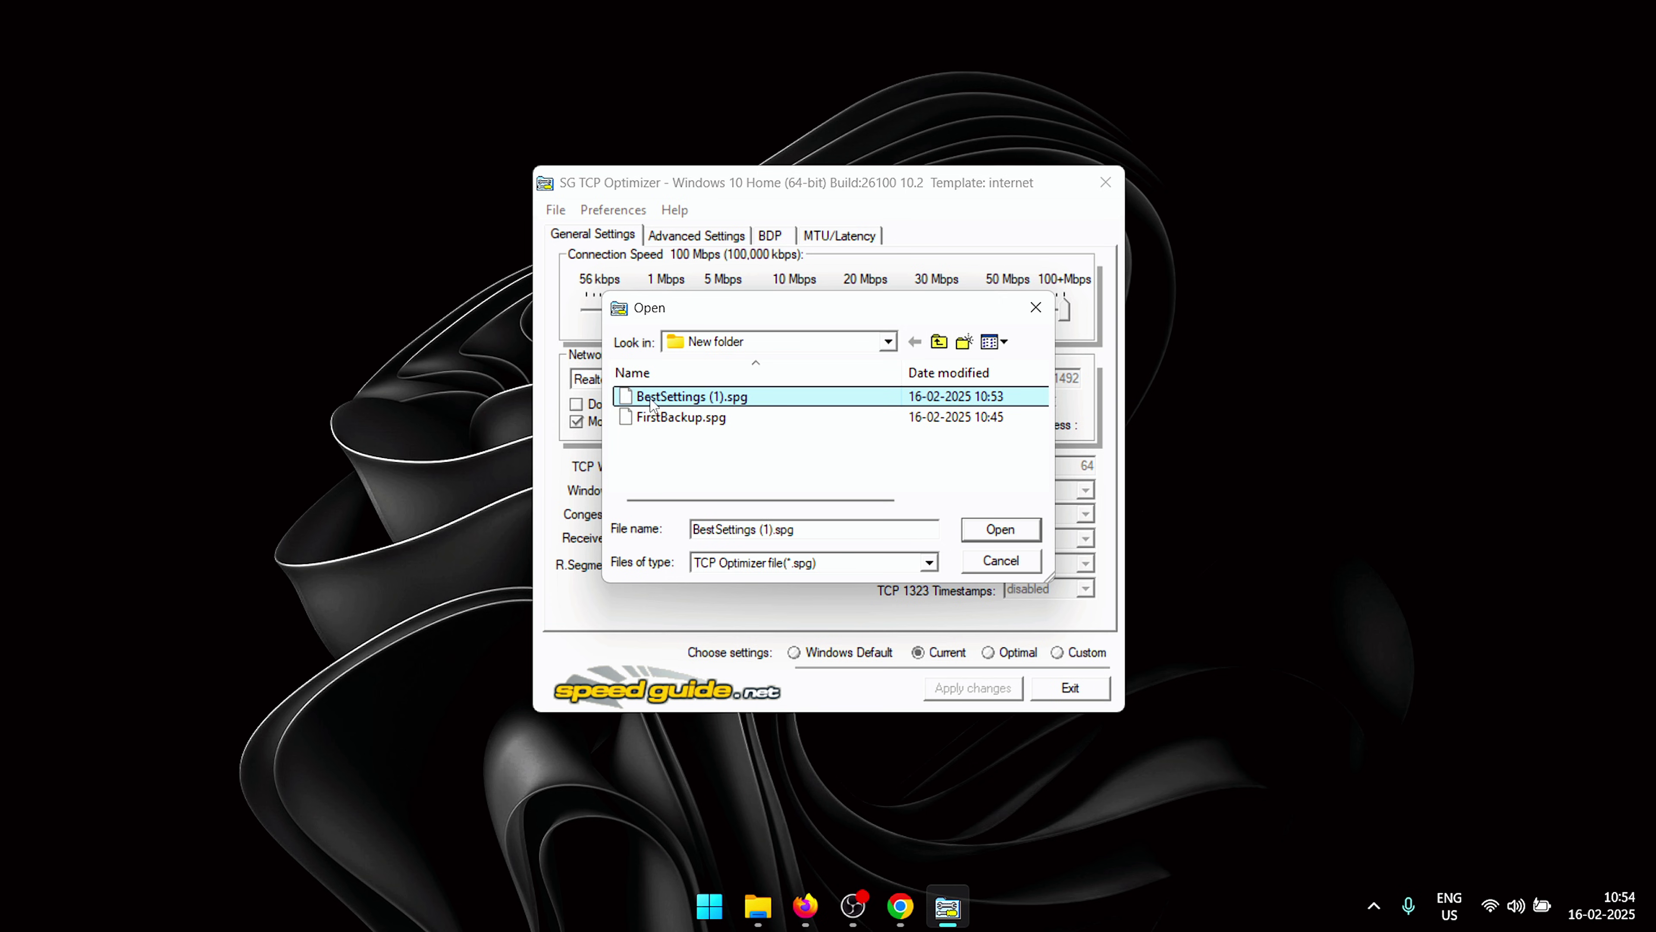
left_click(651, 401)
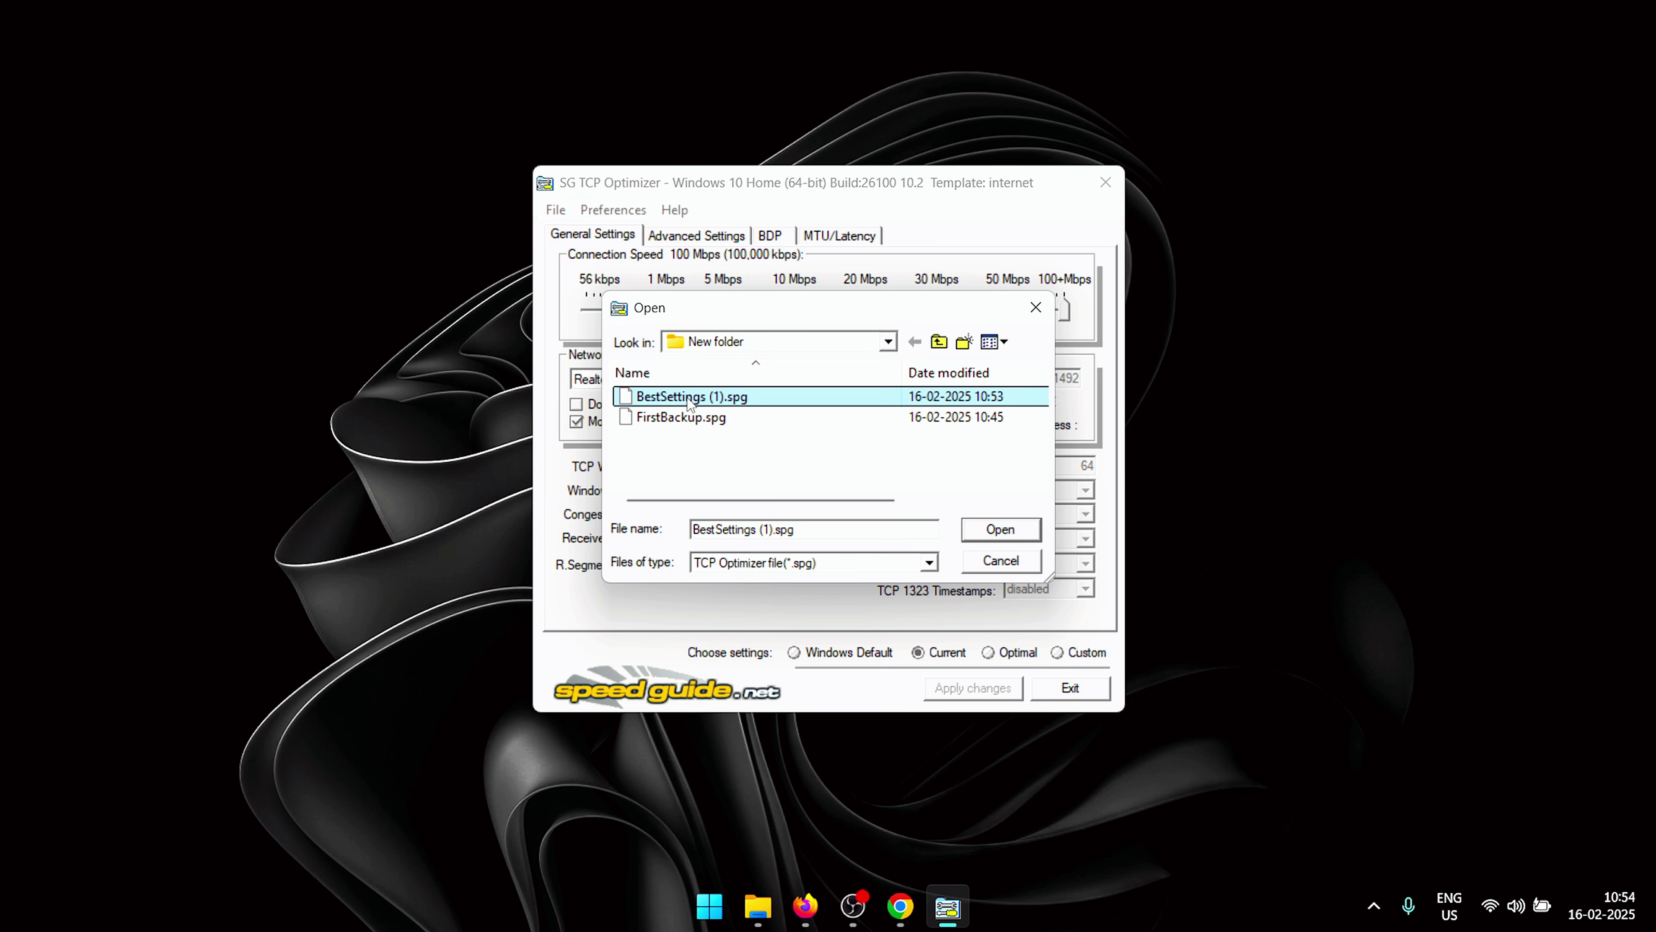
left_click(1012, 539)
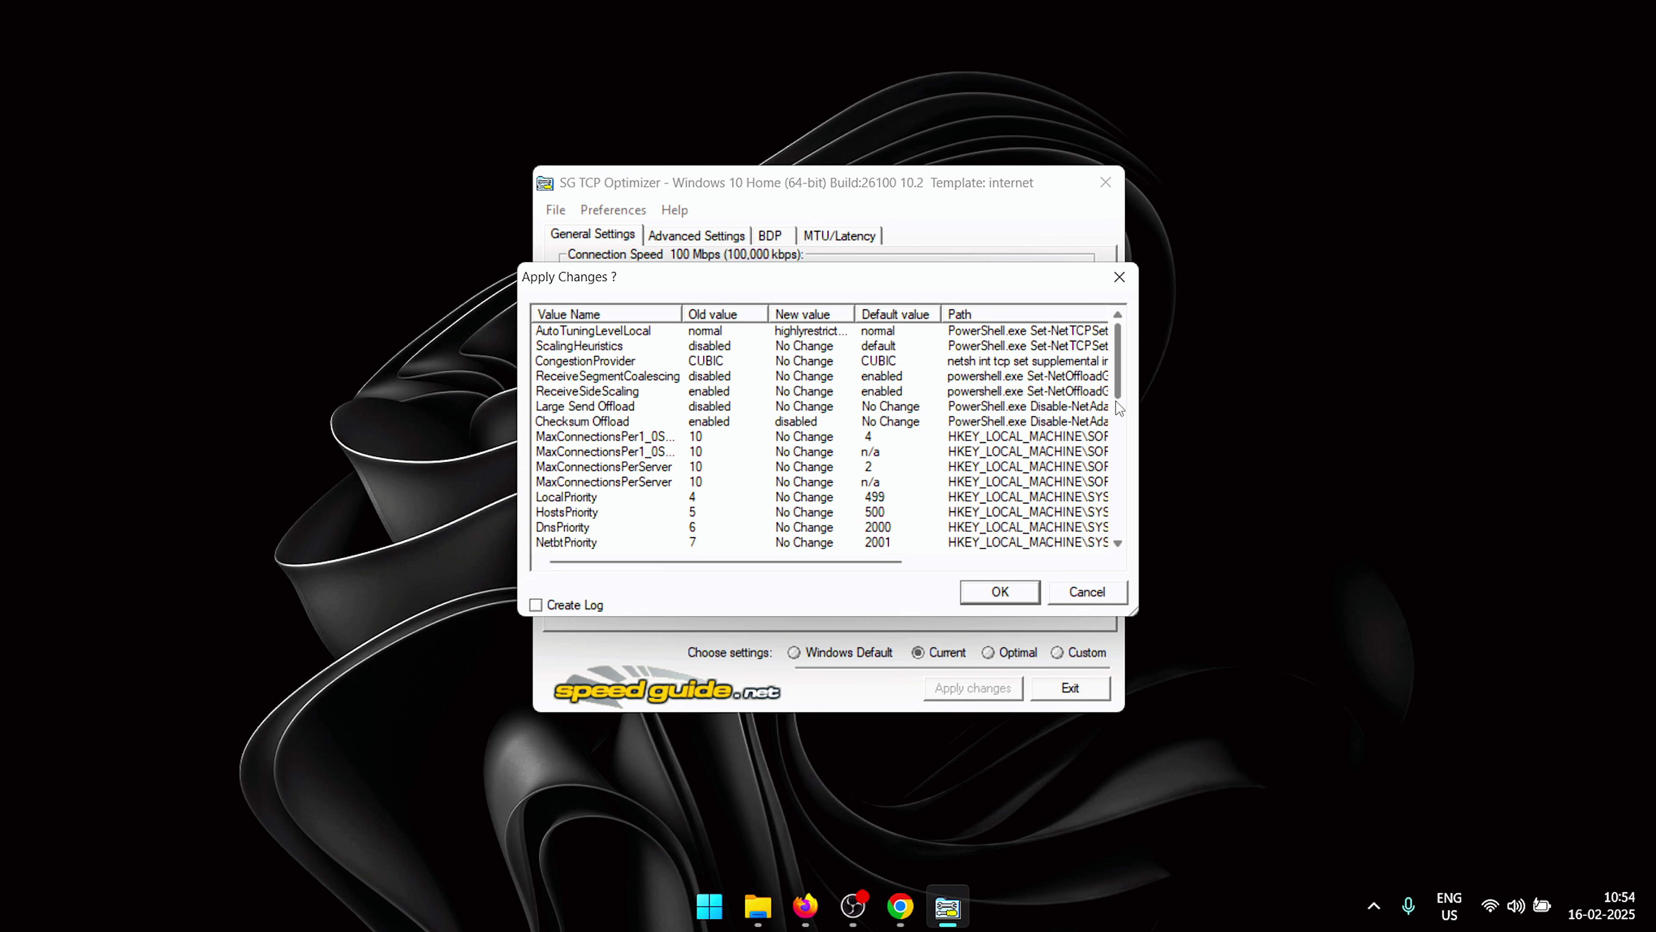
scroll(1120, 399, "down", 6)
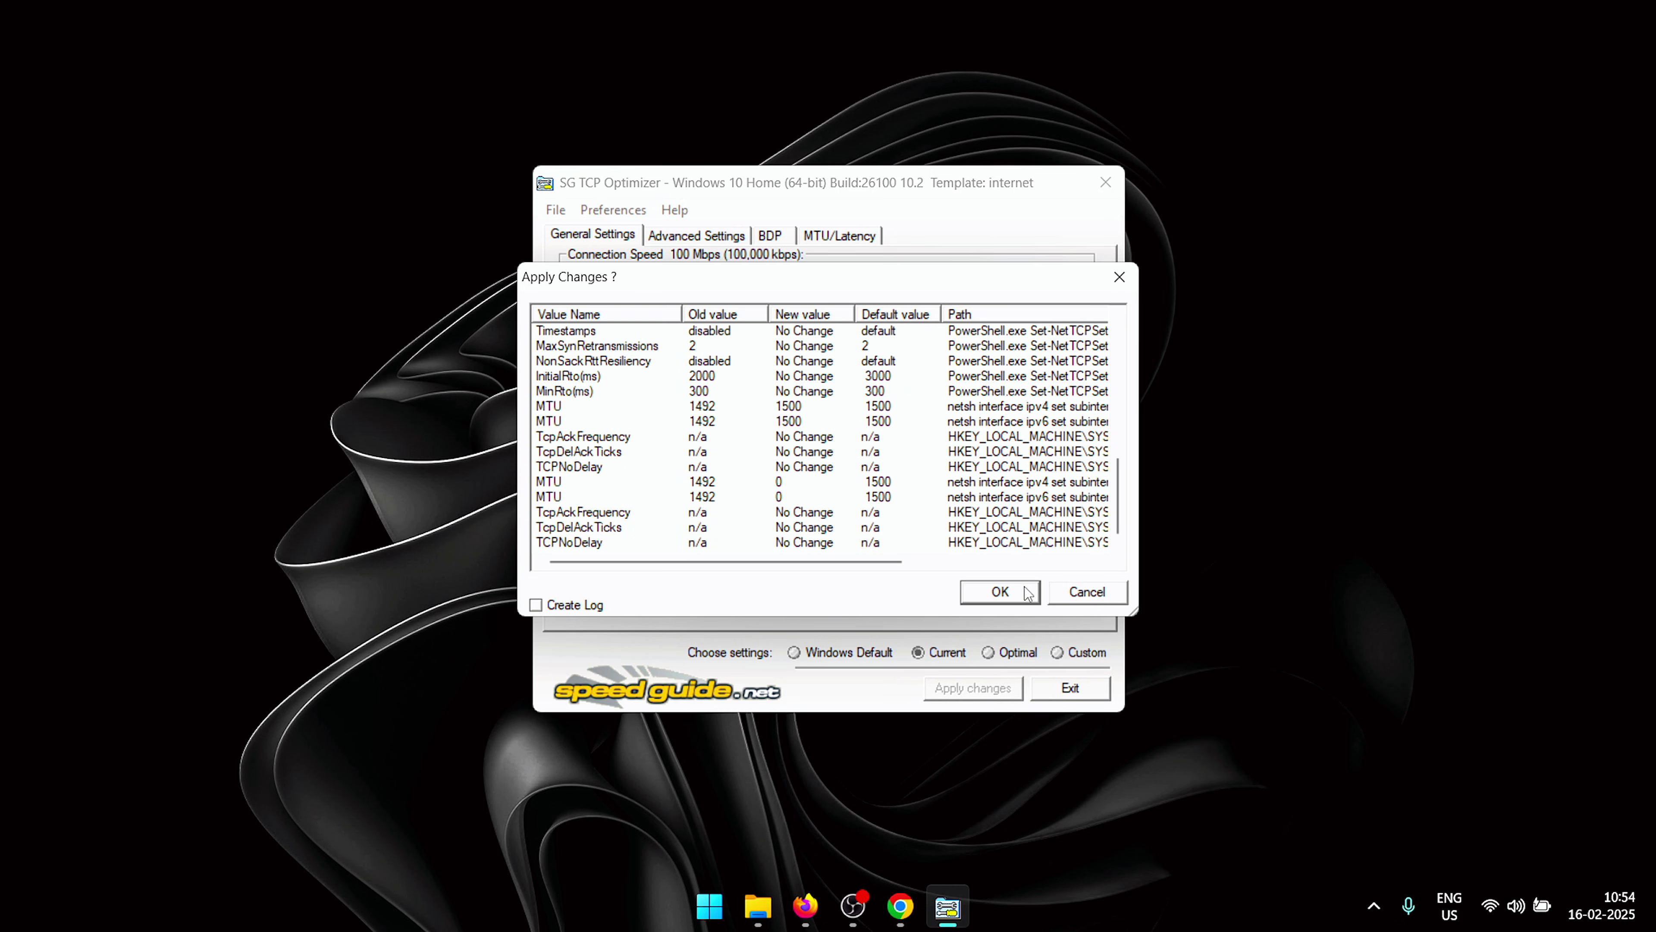
left_click(999, 593)
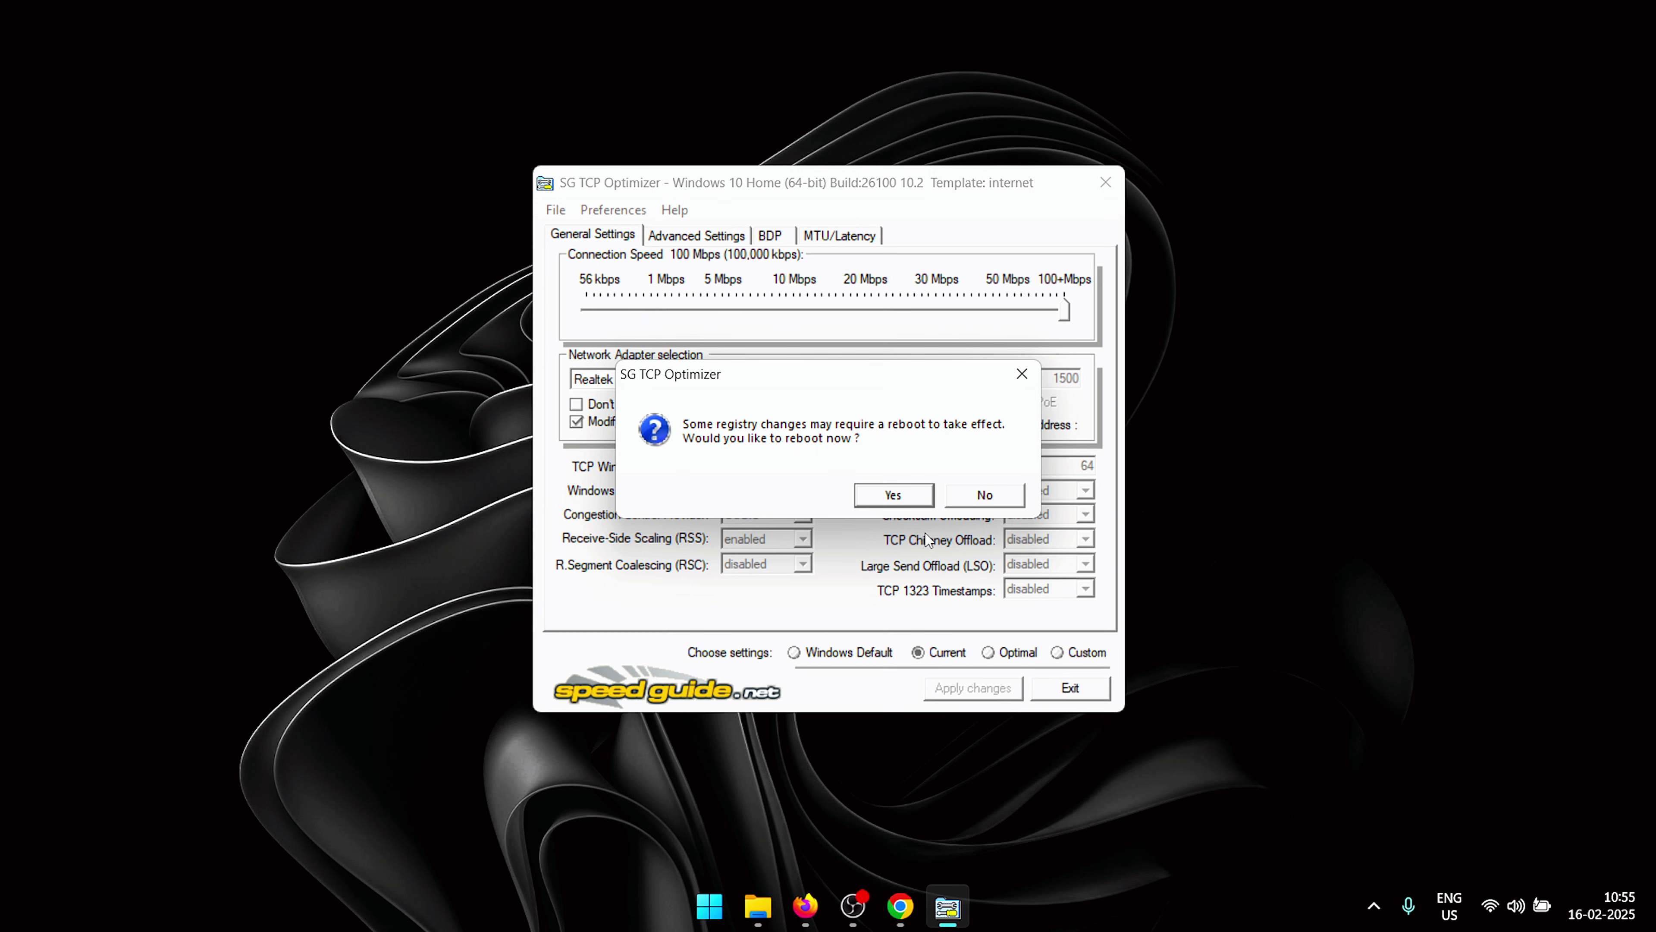
left_click(898, 504)
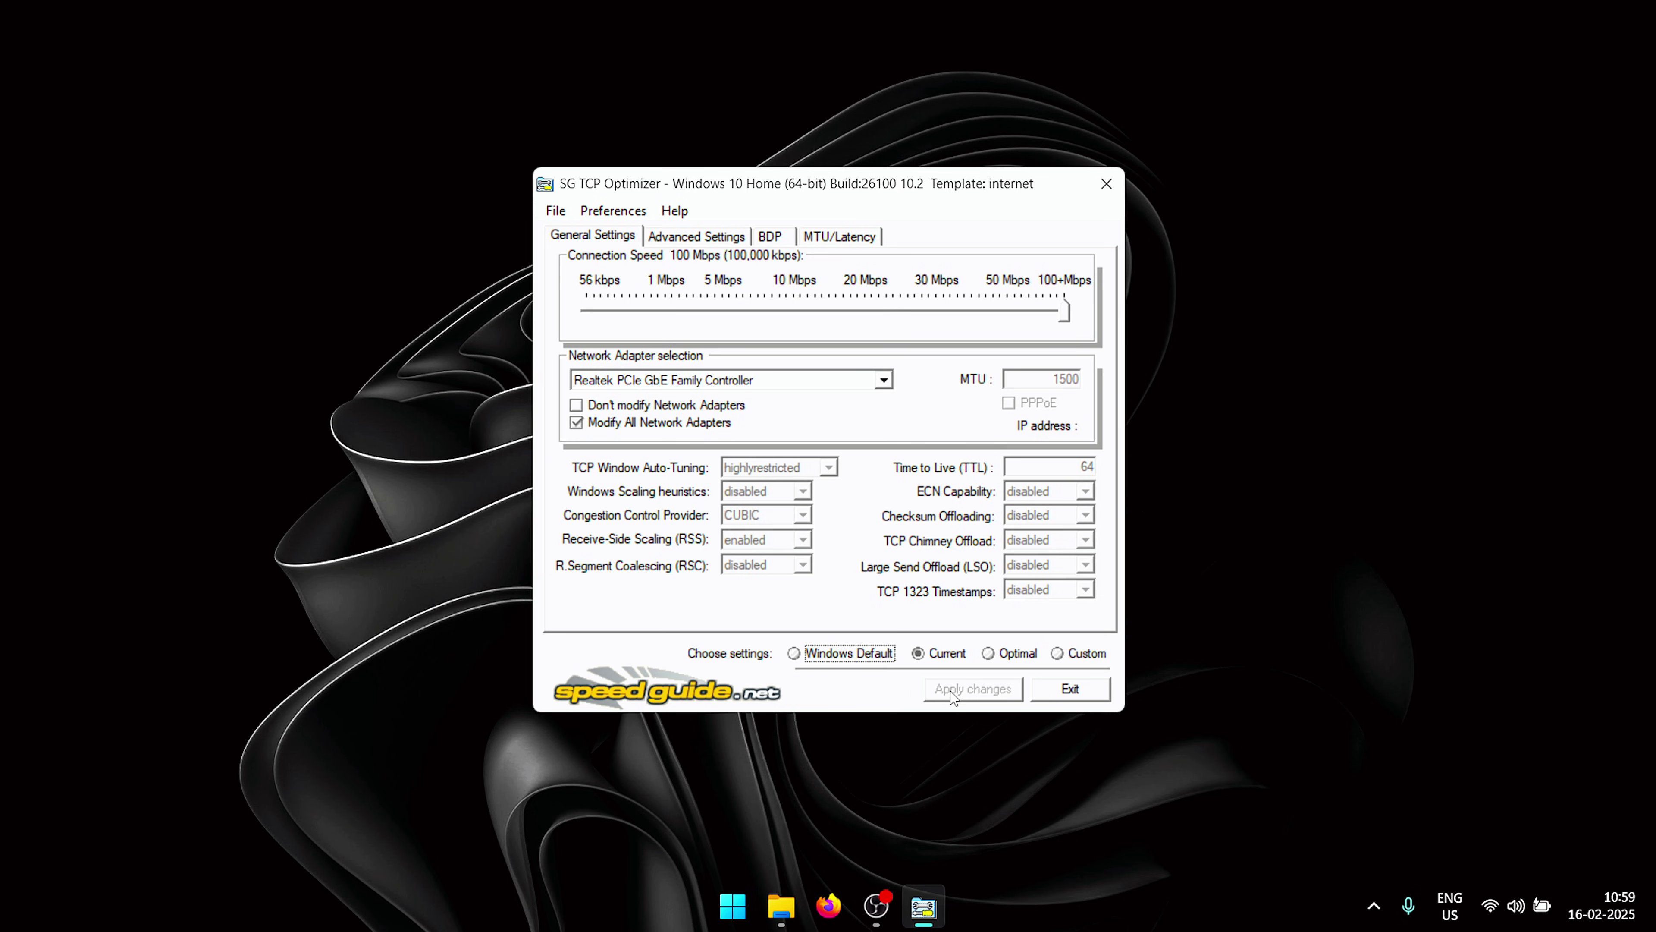
left_click(1057, 654)
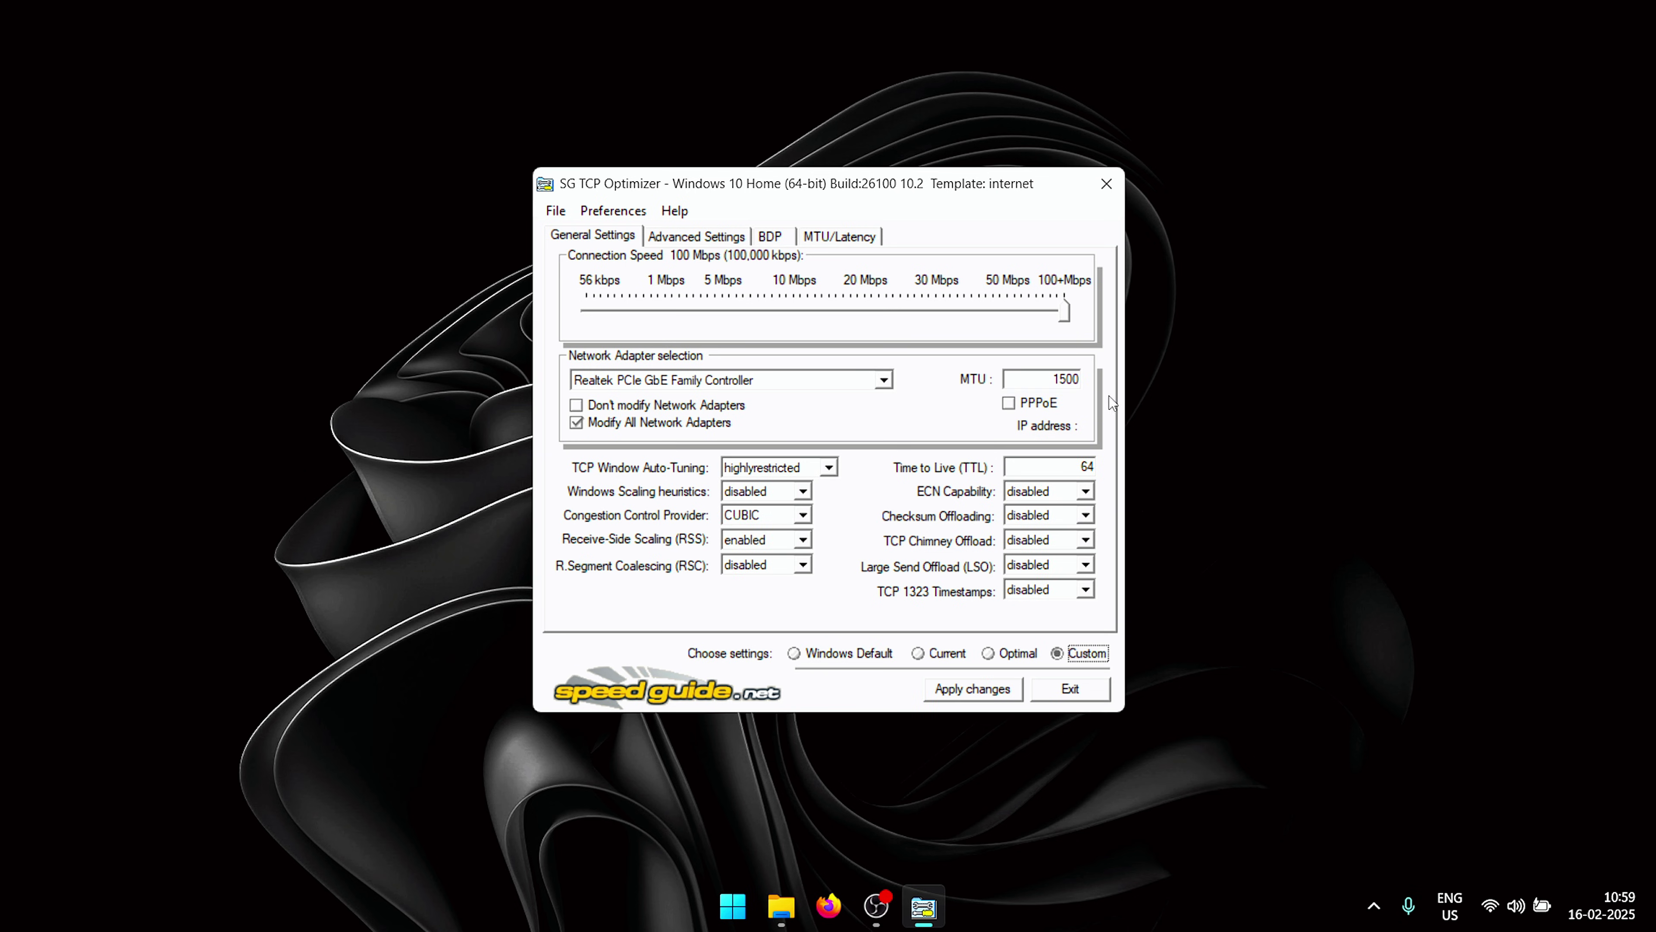
left_click(831, 240)
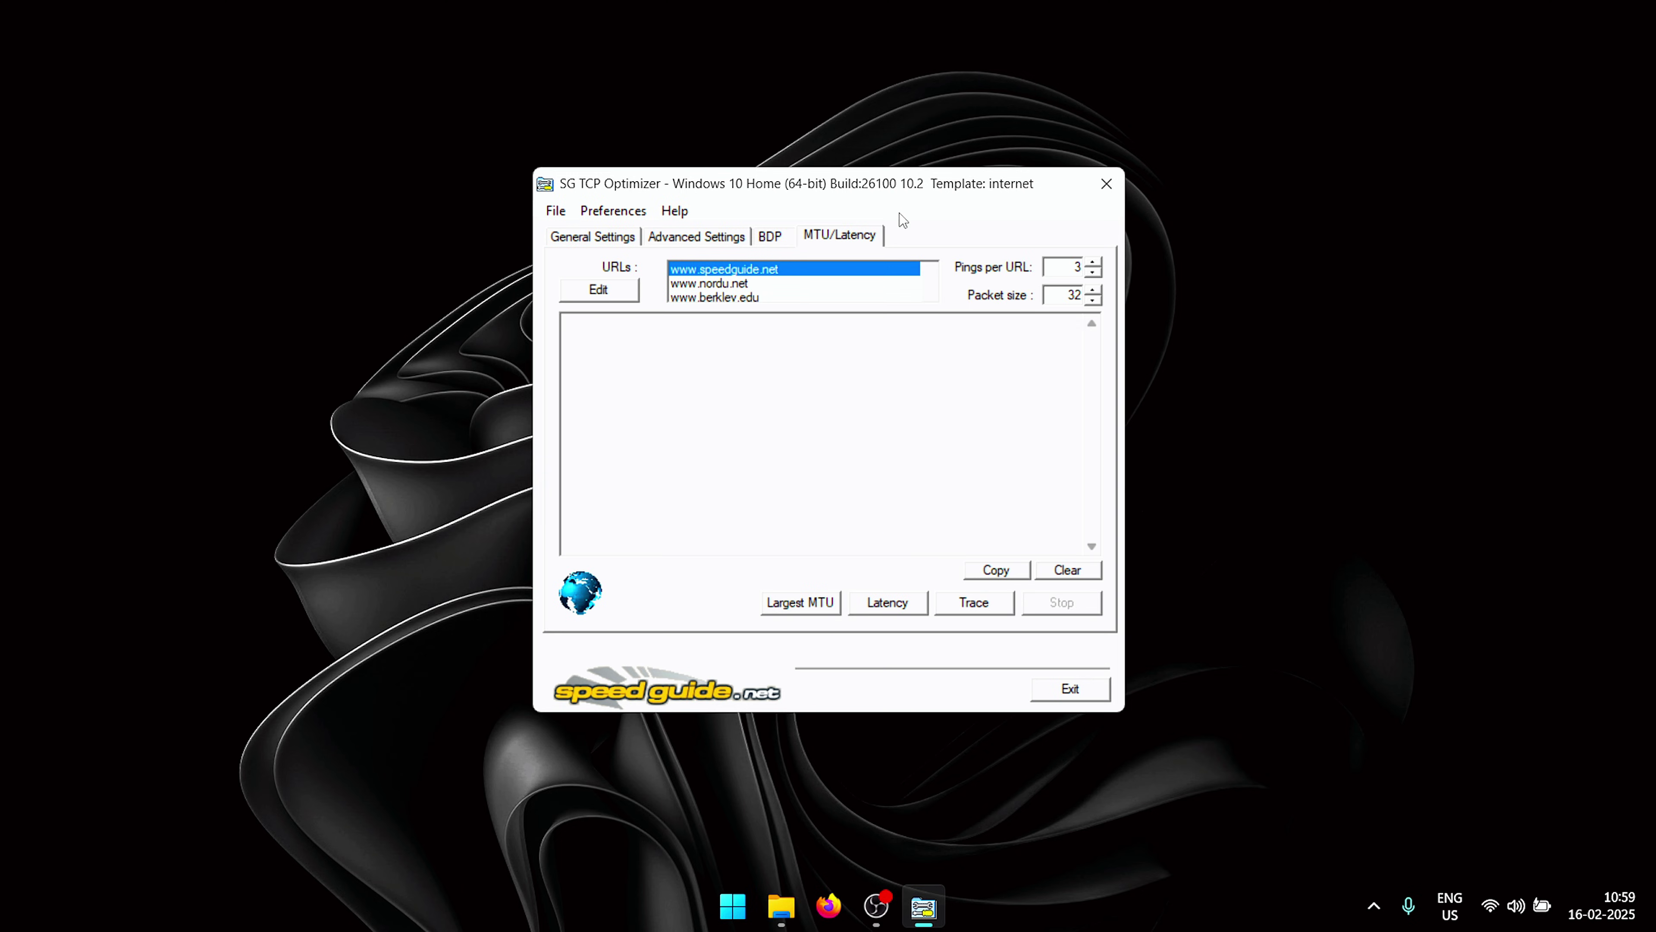
left_click(818, 605)
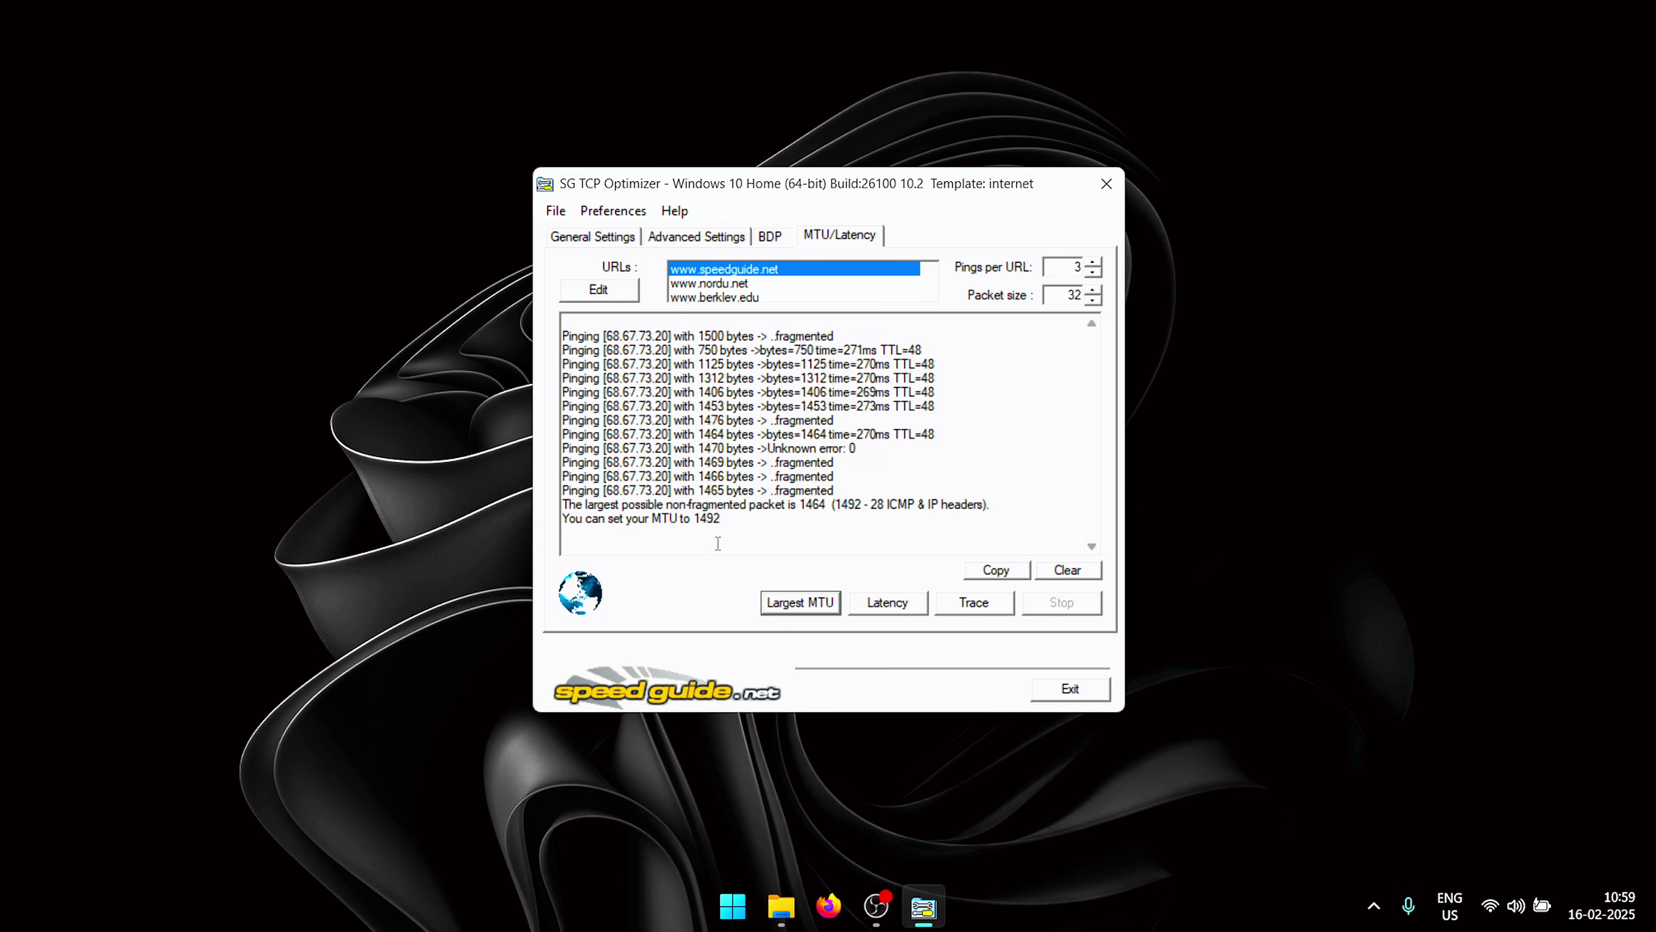
double_click(705, 526)
Set the MTU to 1492 with PPPoE enabled in the general settings and apply the changes.
left_click(594, 236)
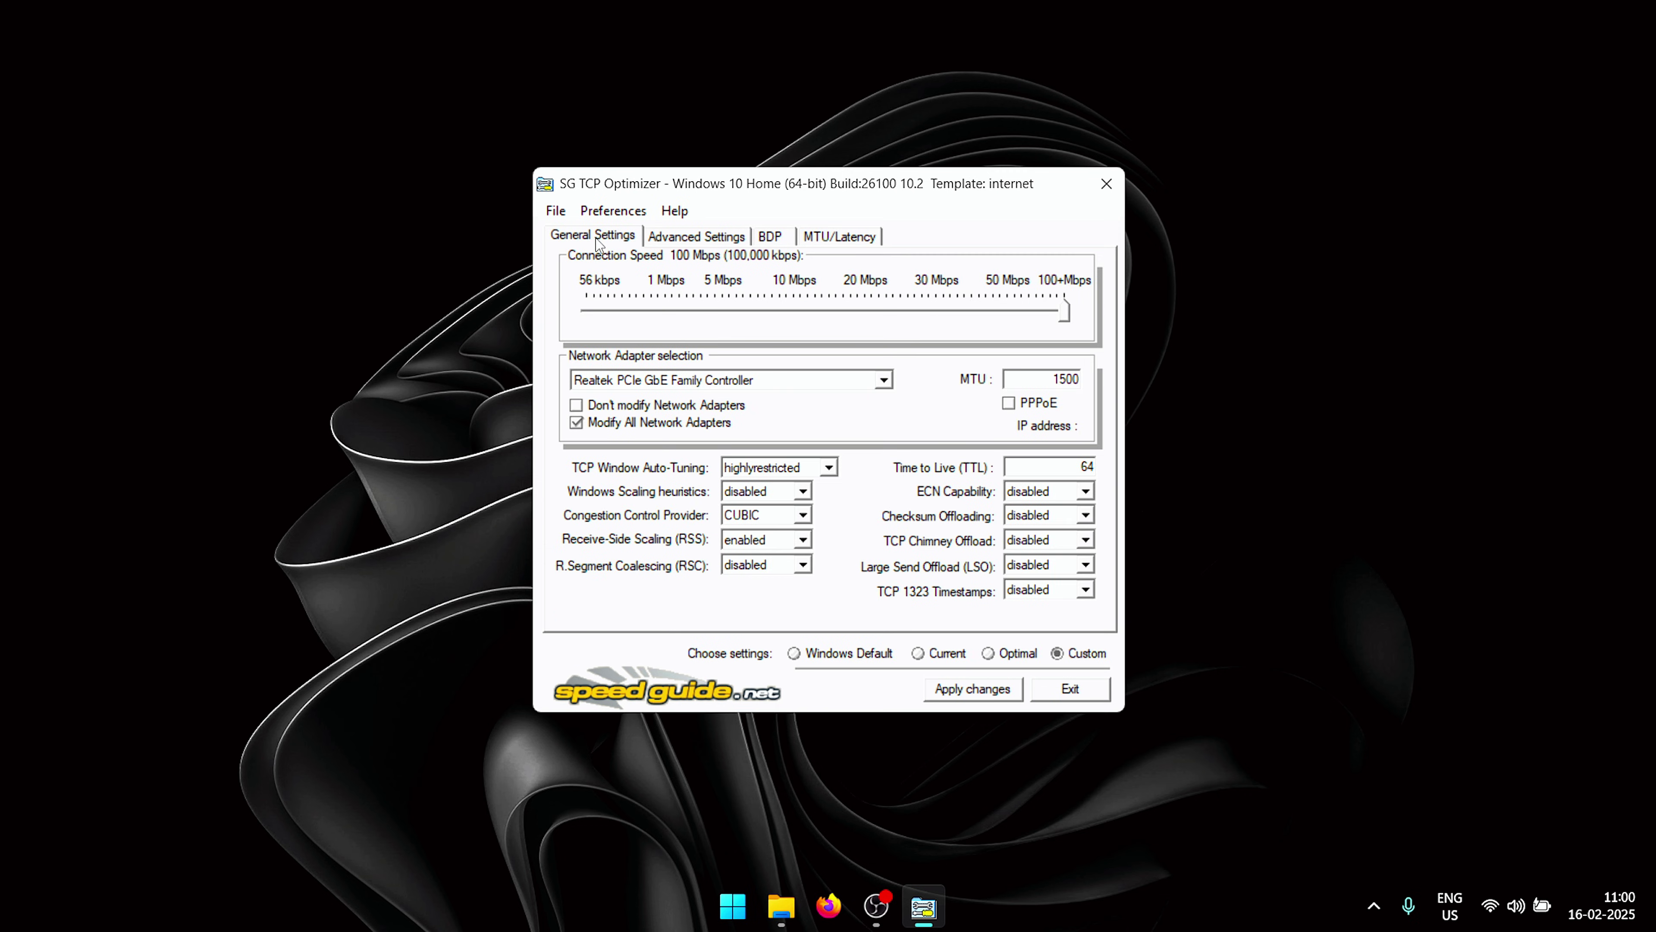
double_click(1041, 378)
type("1492")
left_click(1009, 402)
left_click(980, 690)
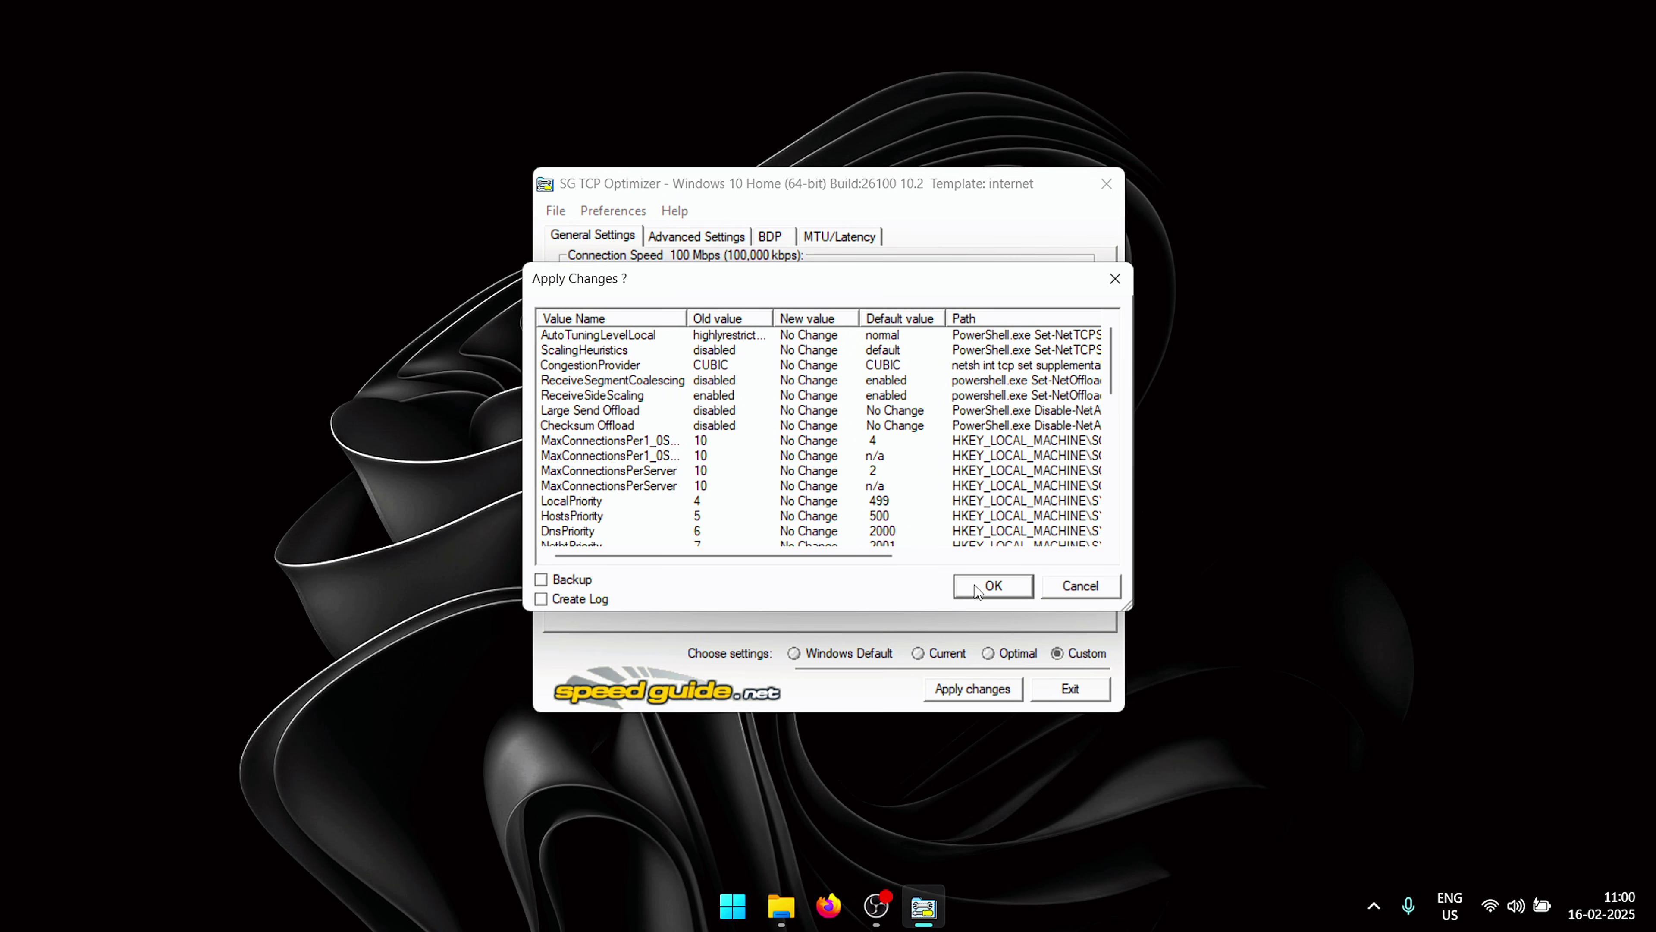
left_click(992, 586)
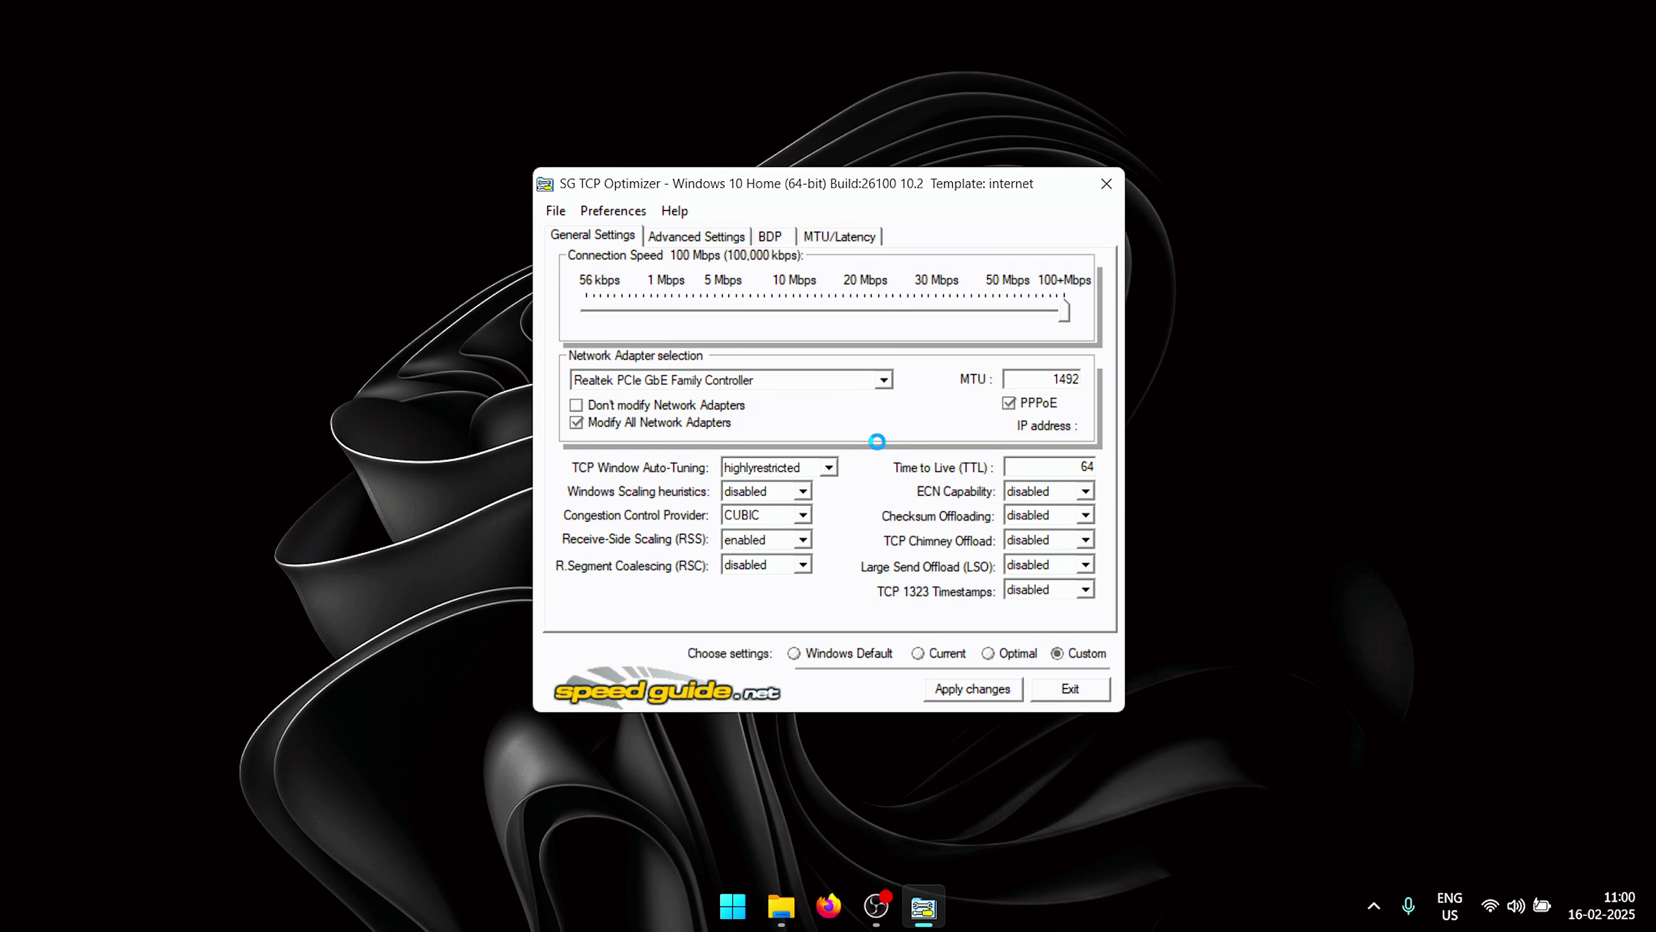
key("super+d")
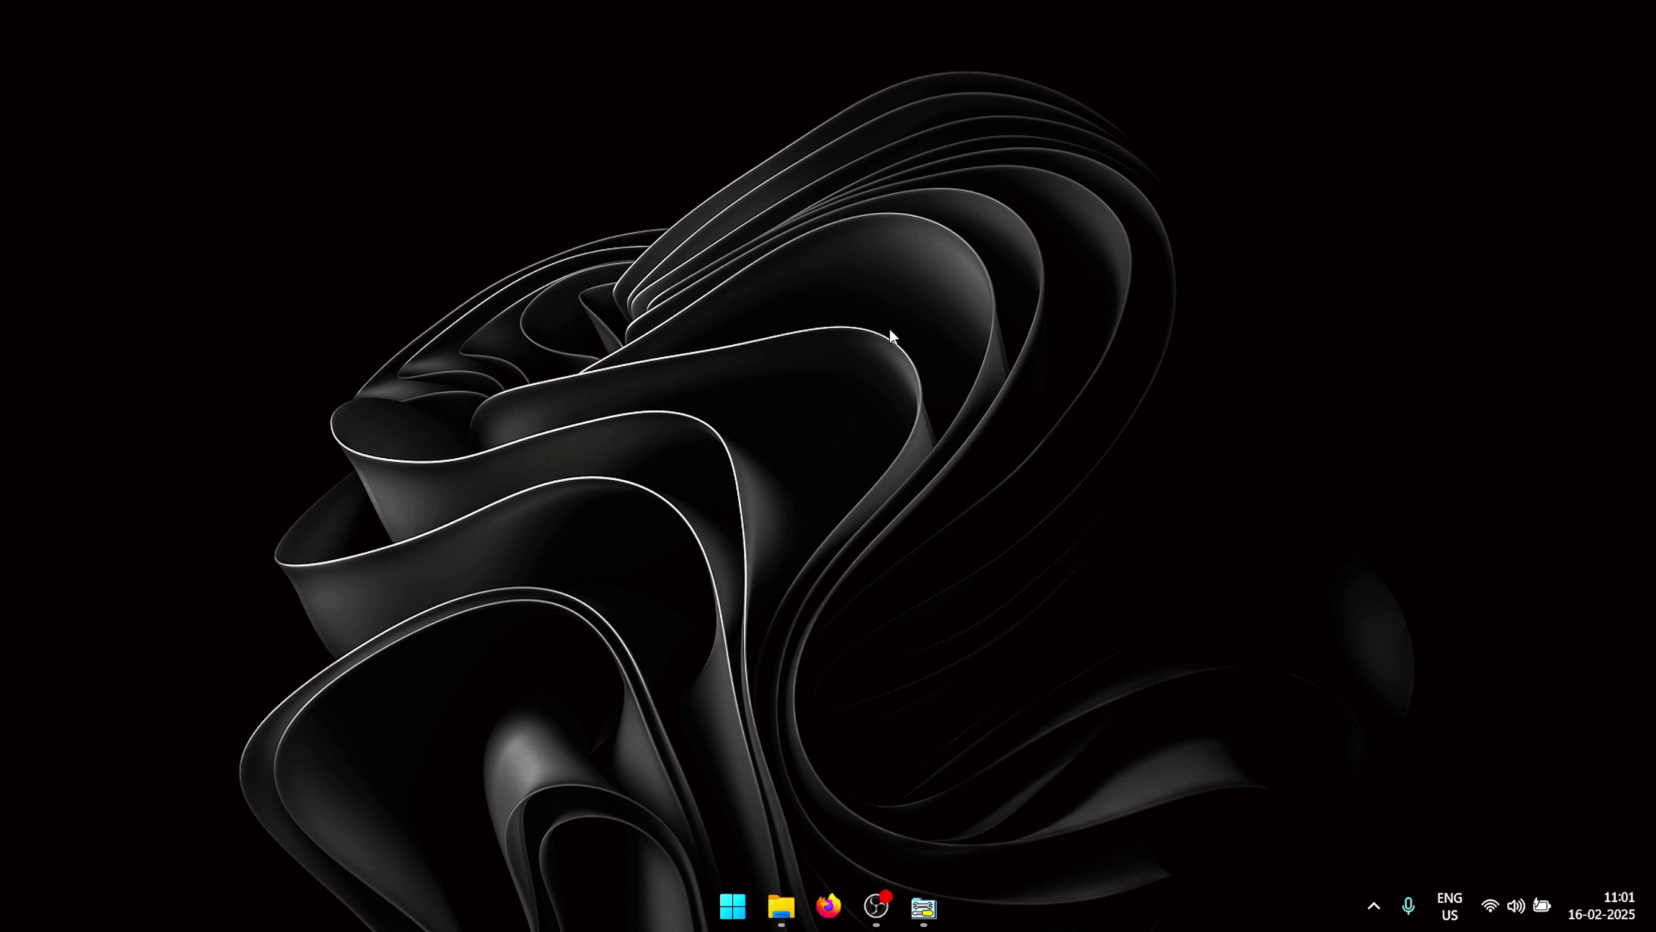
key("super+d")
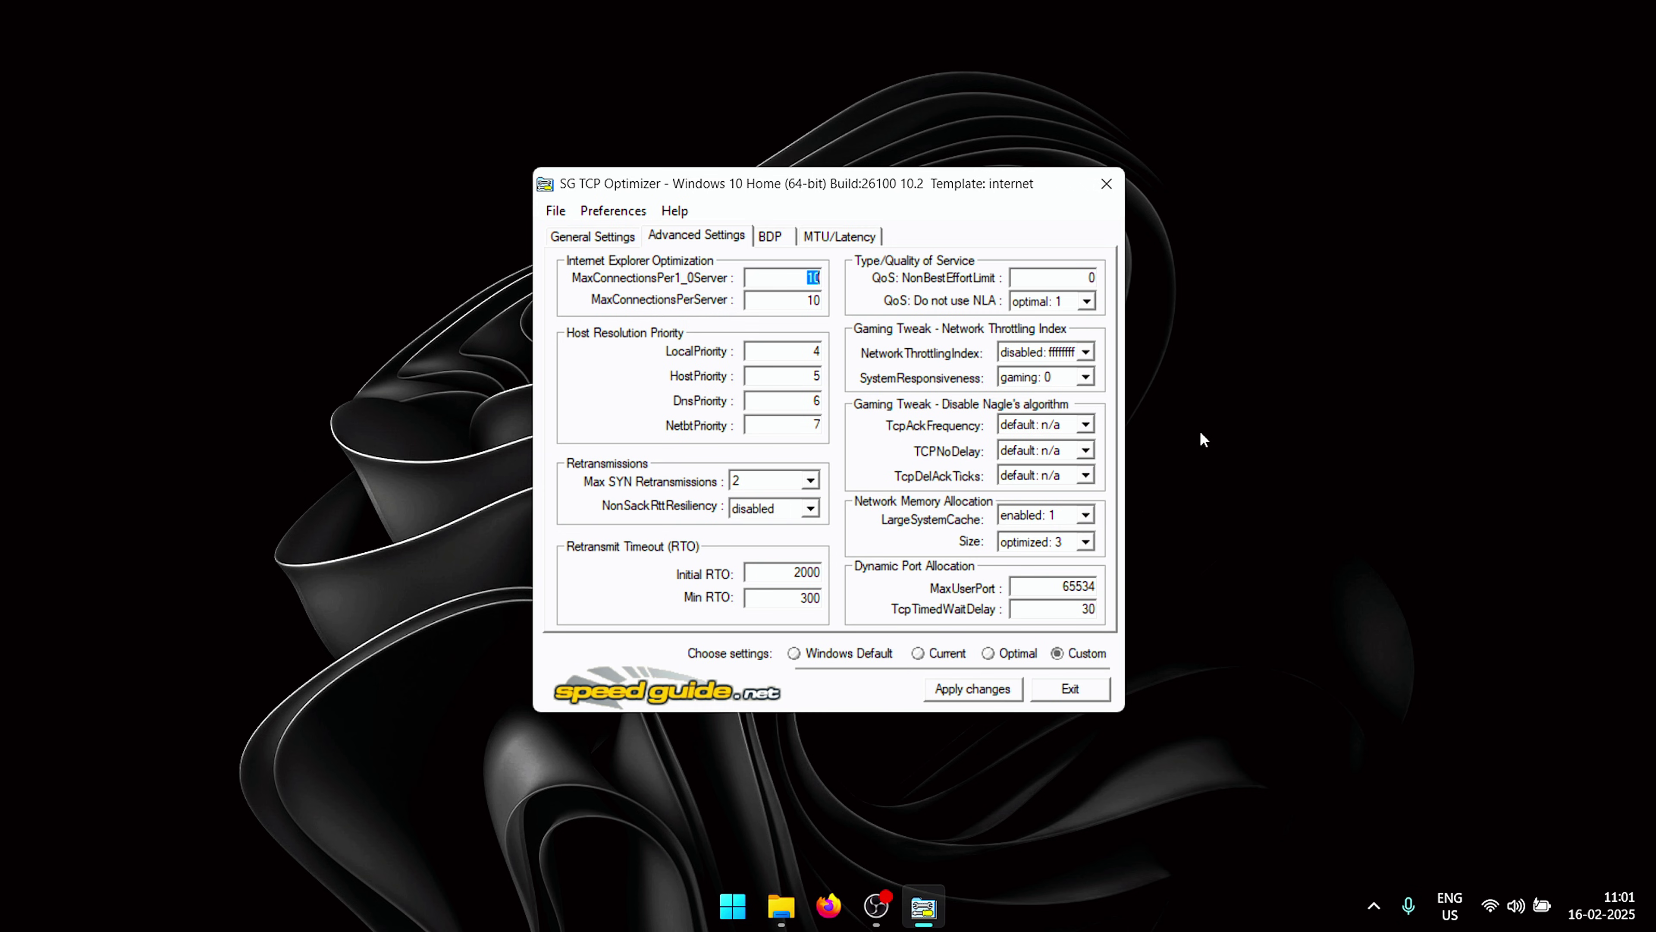
Disable Nagle's algorithm in the advanced settings with TcpAckFrequency disabled: 1, TCPNoDelay enabled: 1 and TcpDelAckTicks disabled: 0.
left_click(1037, 424)
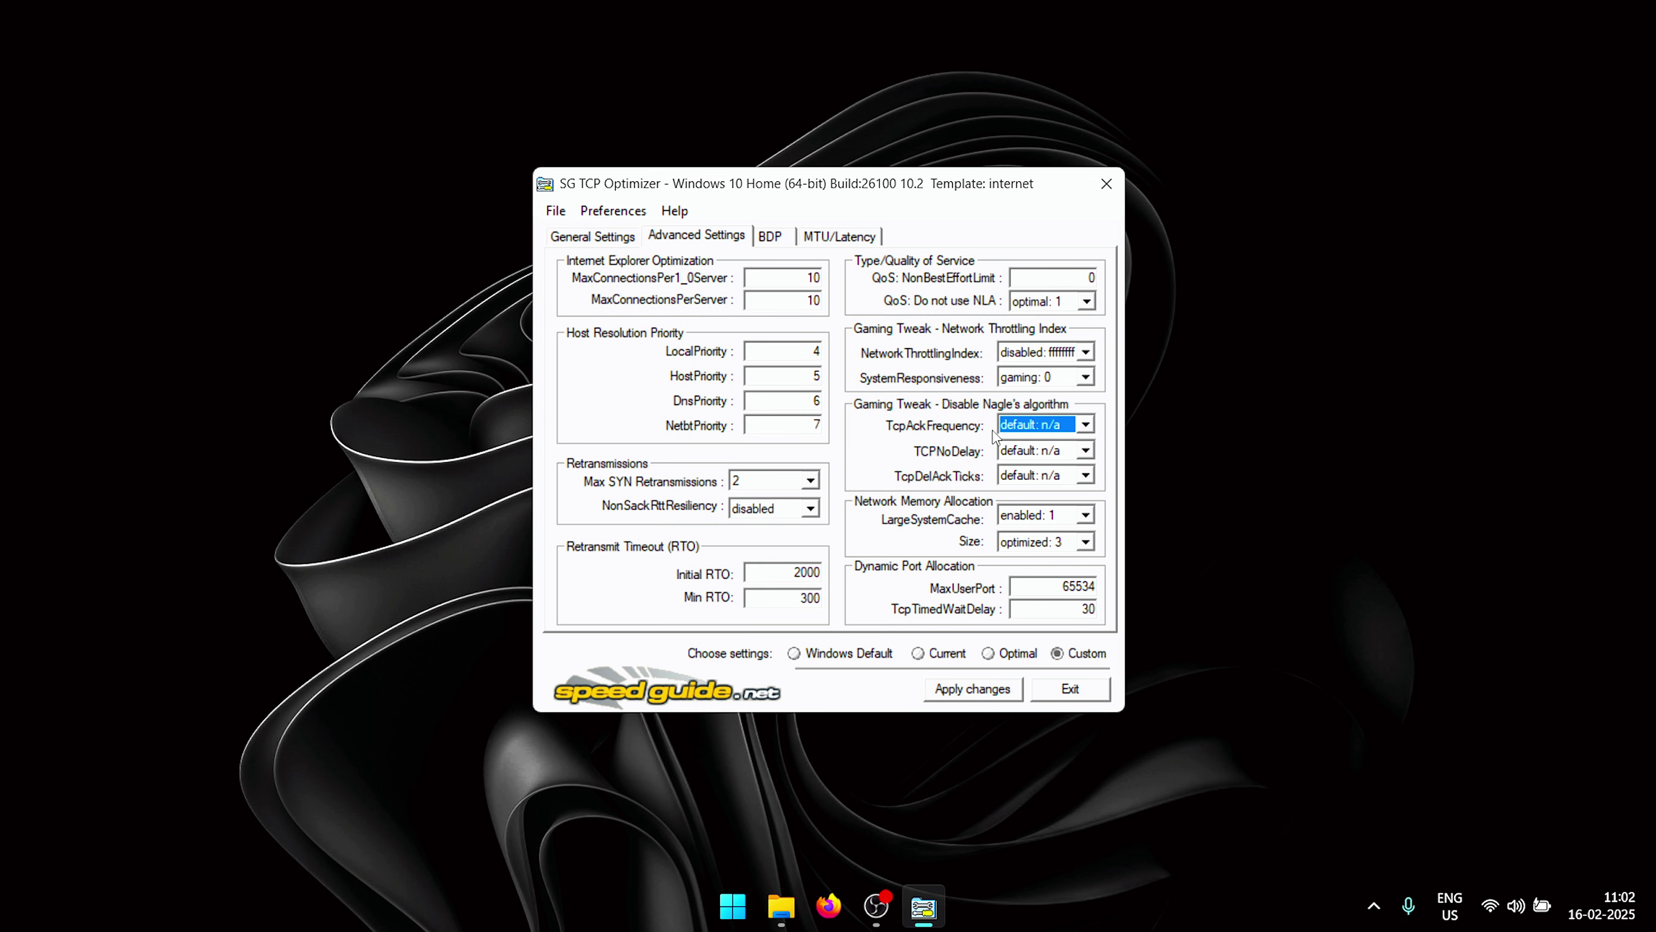
left_click(1022, 425)
left_click(1031, 457)
left_click(1044, 450)
left_click(1037, 478)
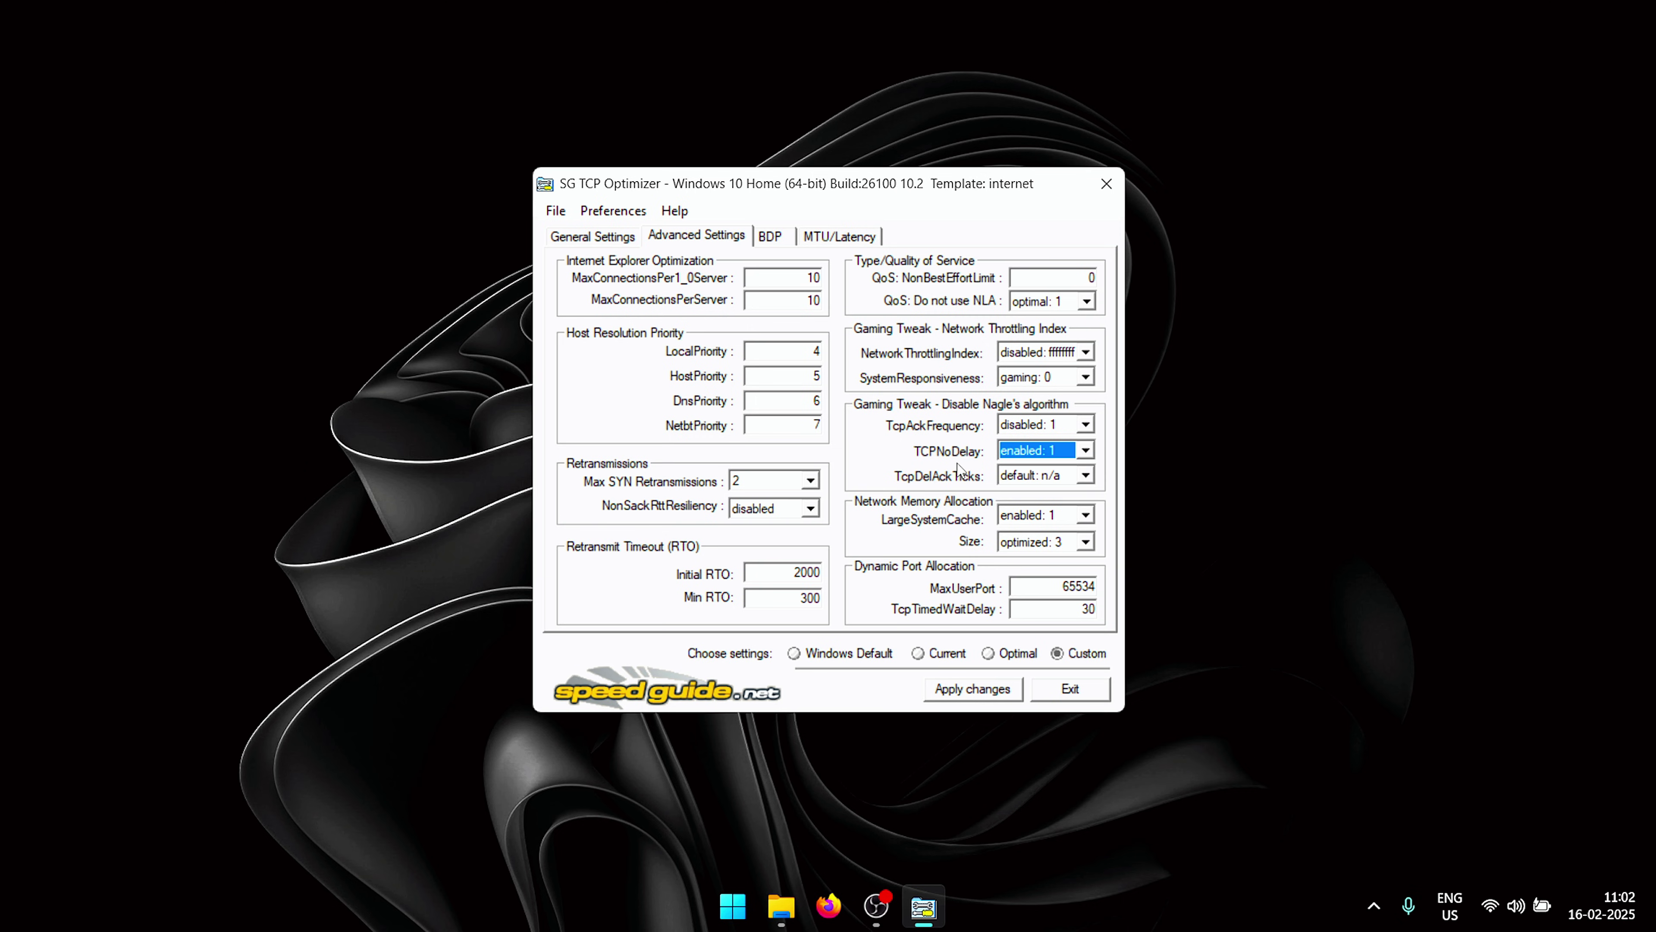
left_click(1043, 476)
left_click(1049, 511)
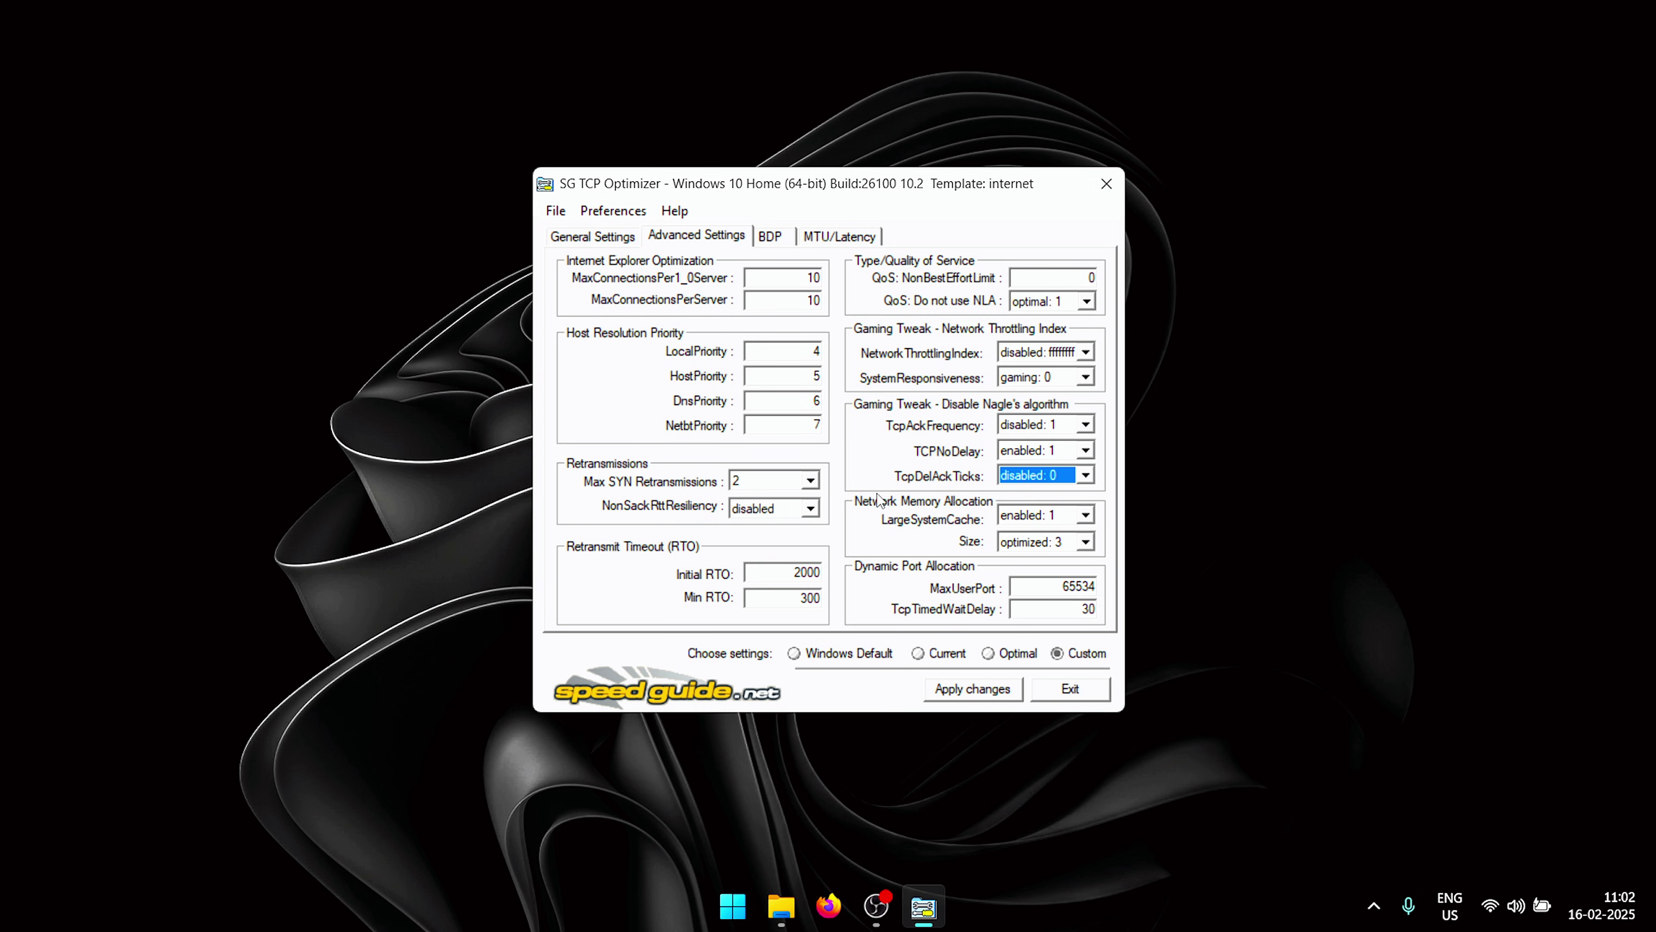
Choose the Windows Default settings in the general settings and apply the changes to revert the network tweaks.
key("ctrl+shift+Tab")
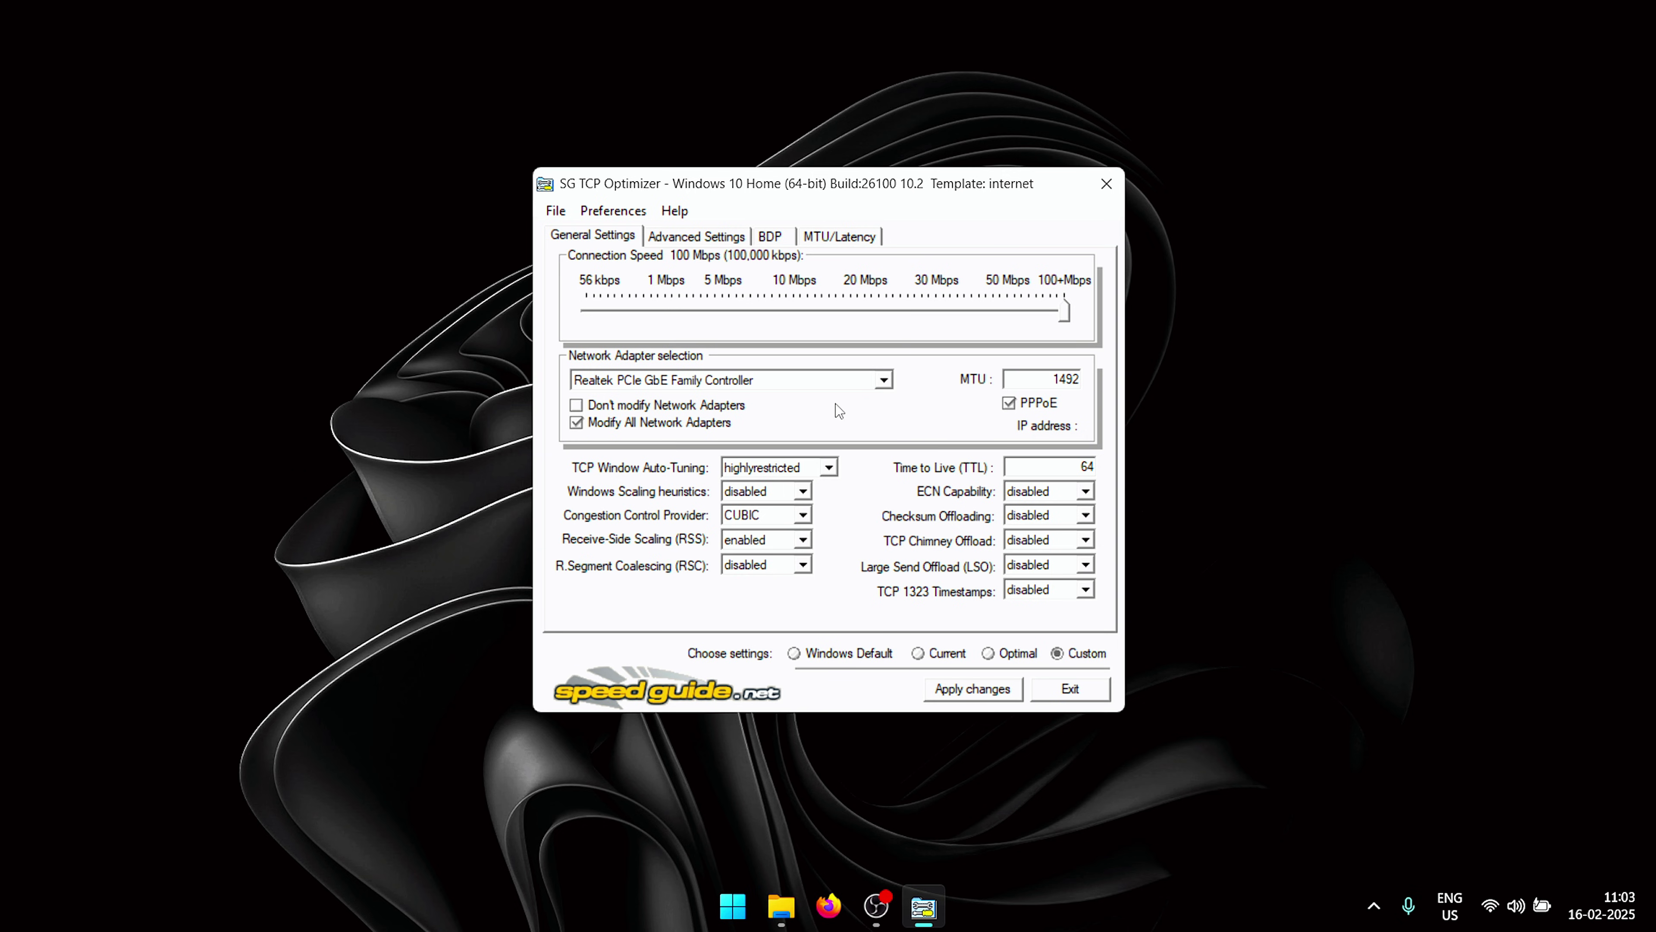
left_click(556, 212)
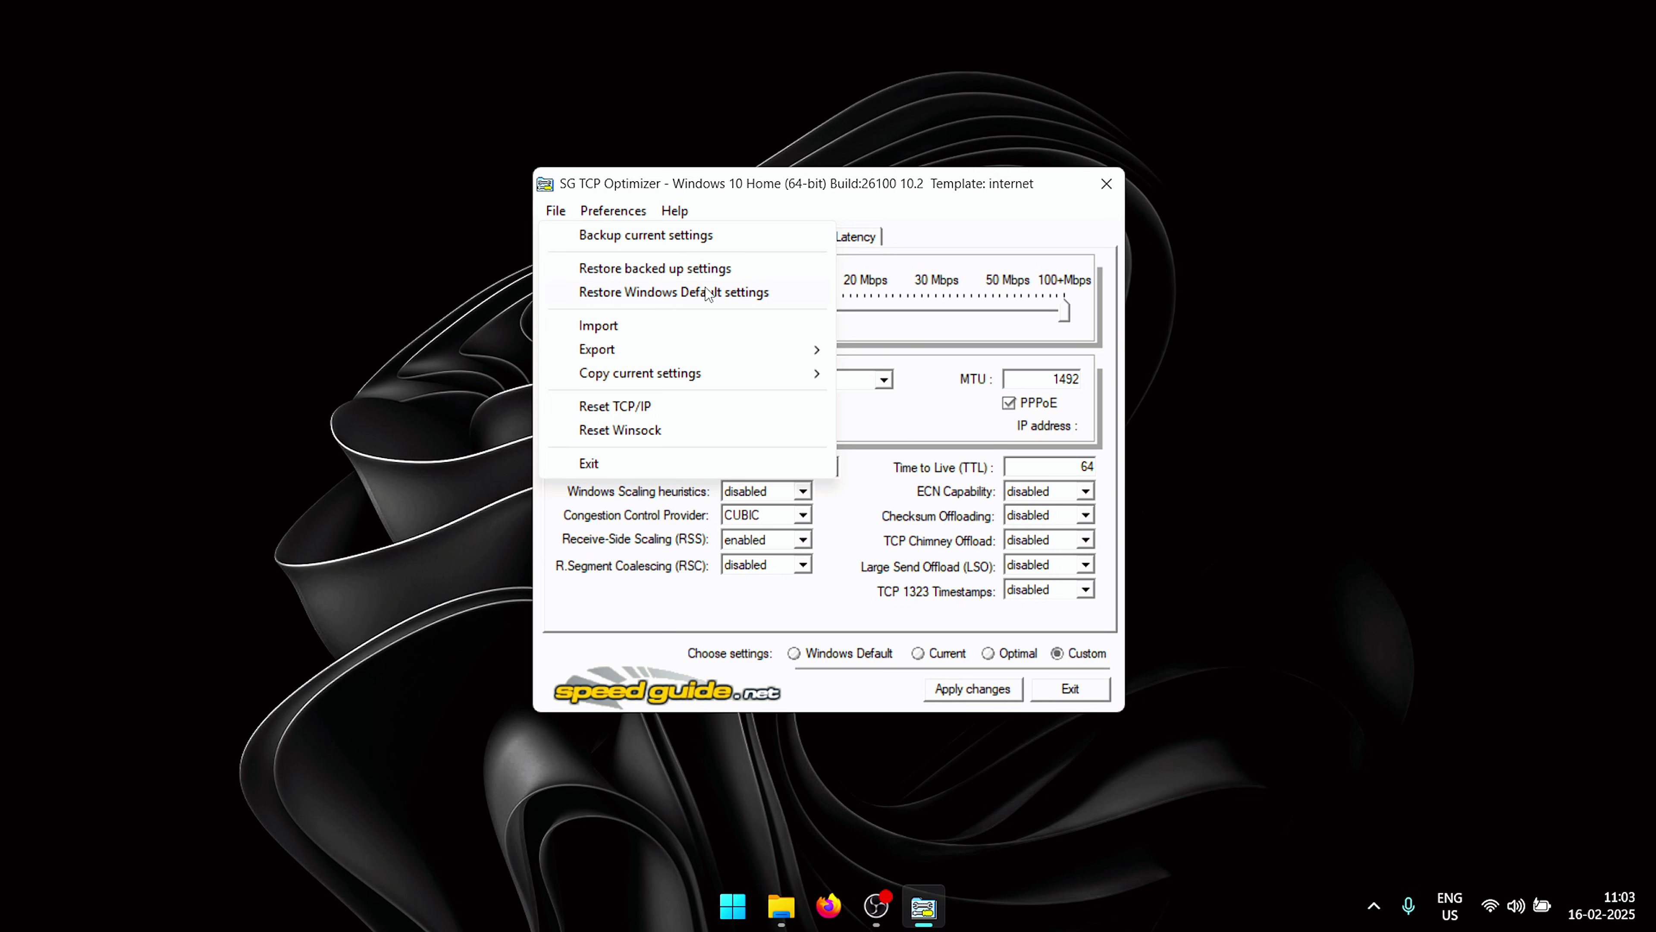
left_click(959, 227)
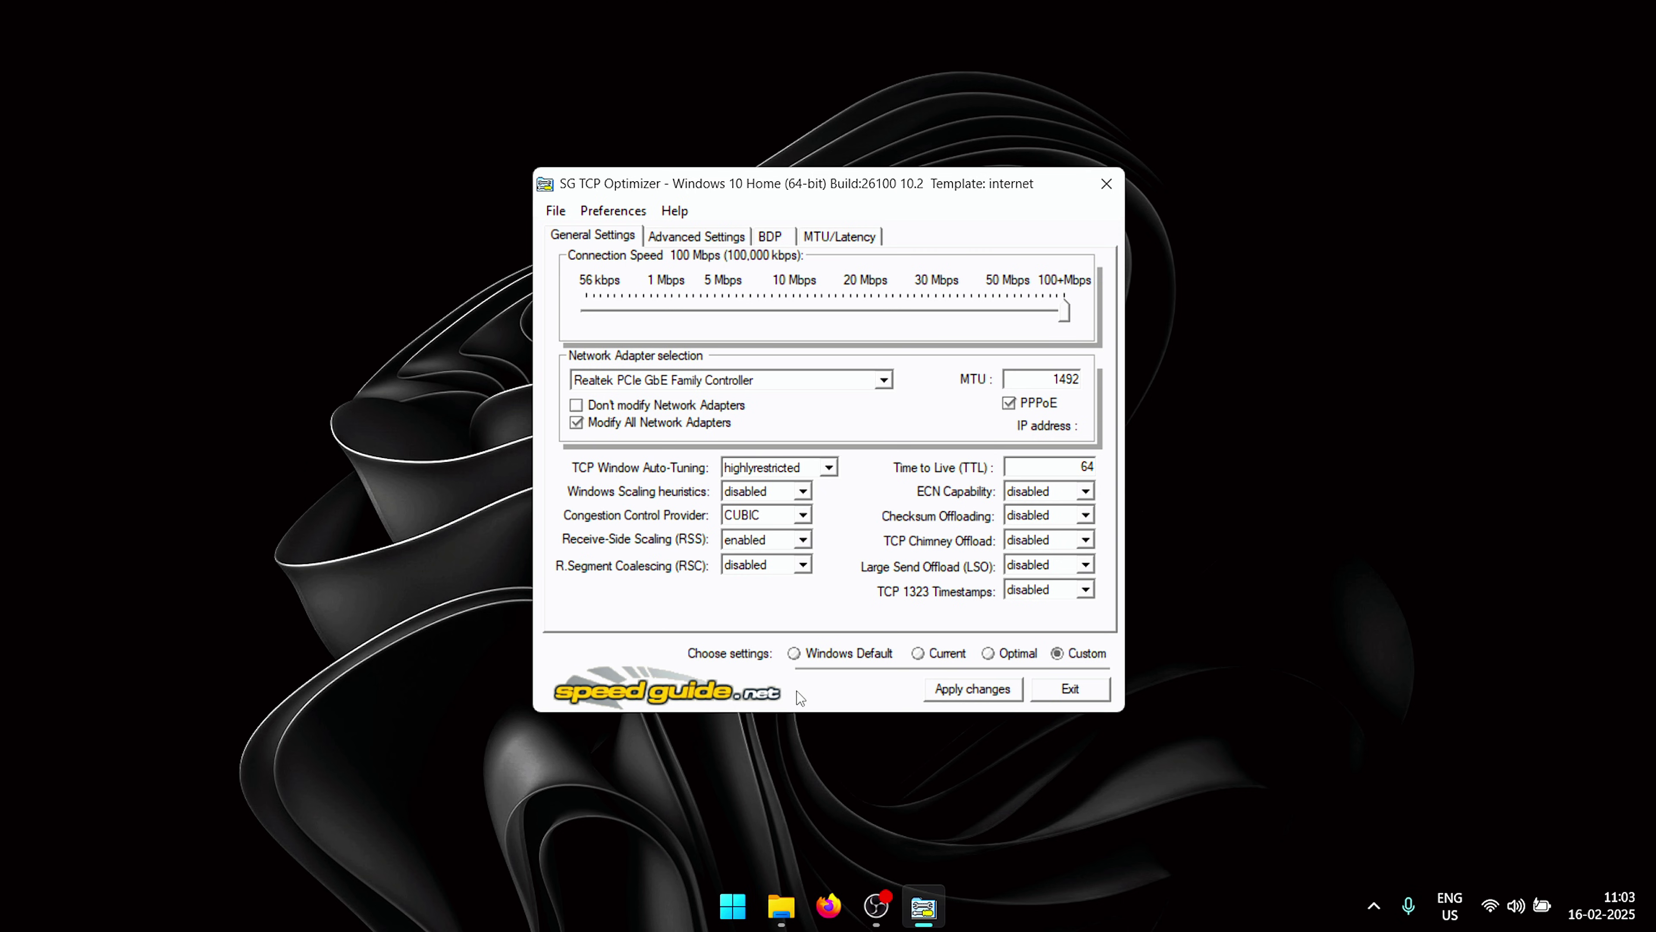
left_click(794, 656)
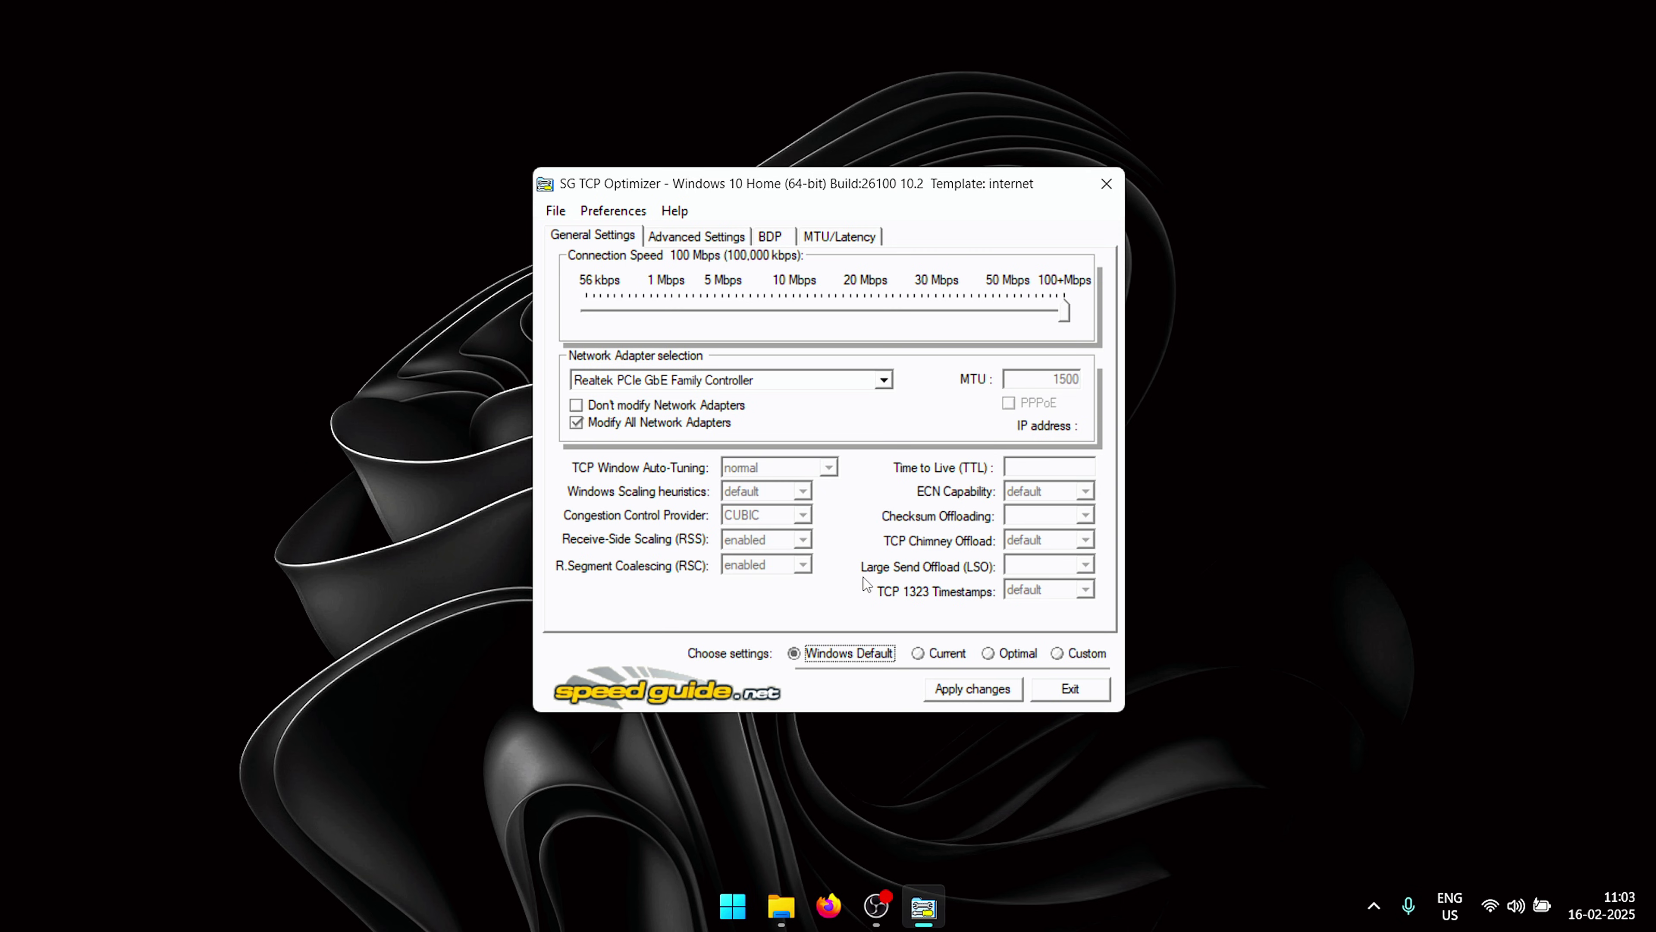
left_click(1000, 698)
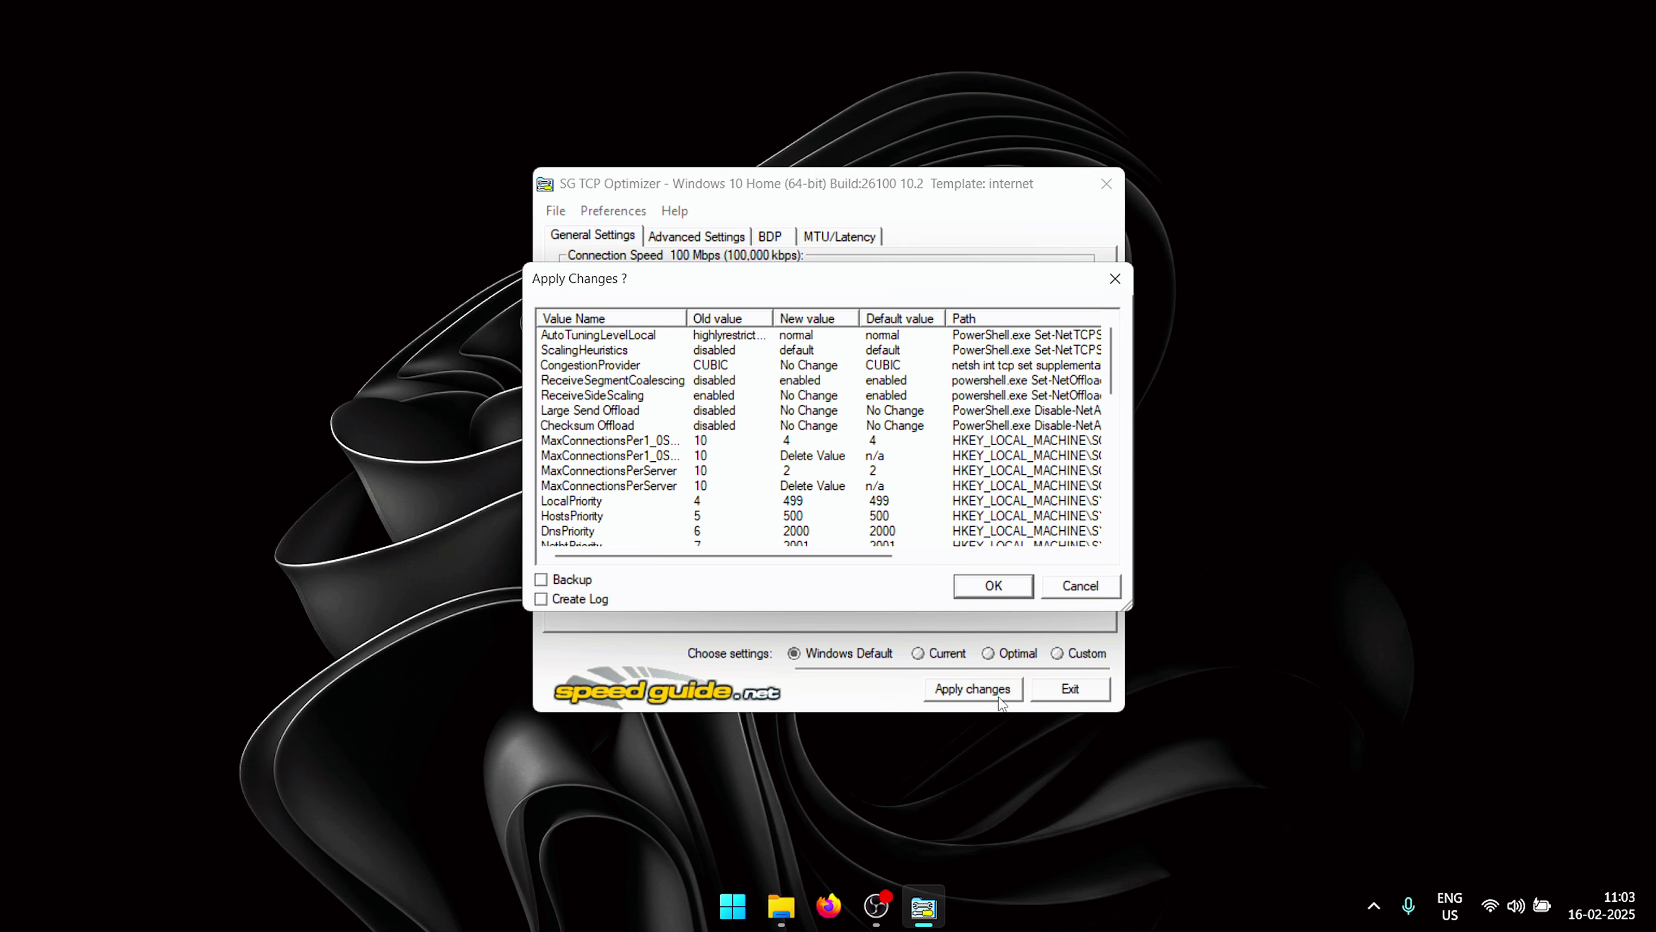
left_click(992, 587)
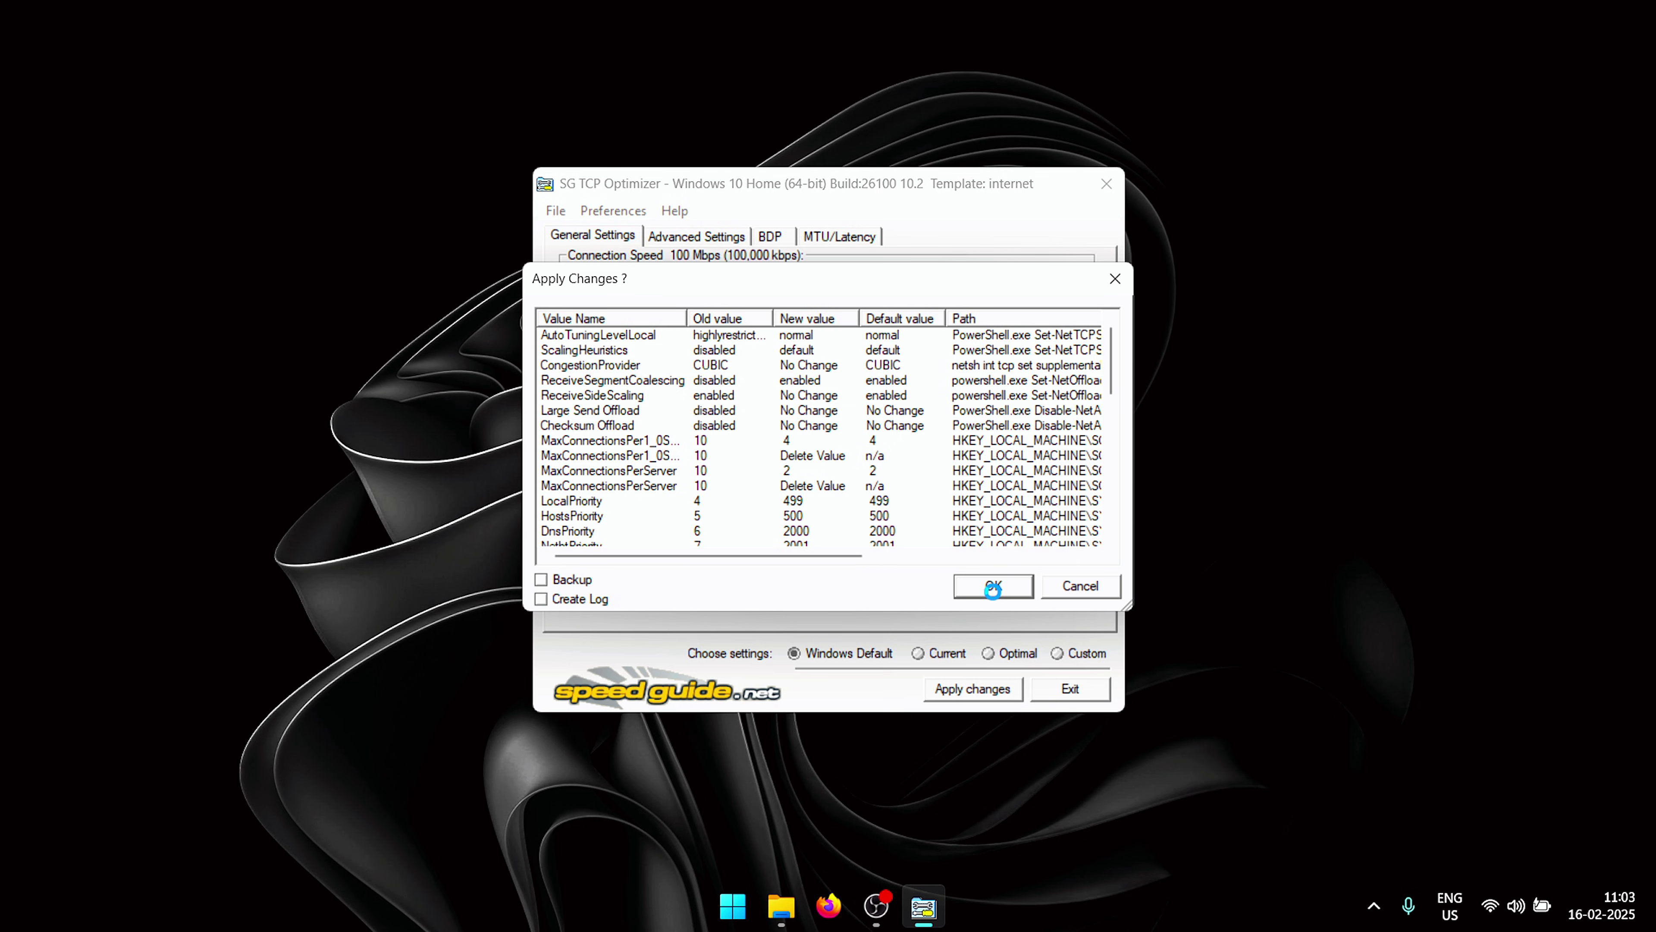